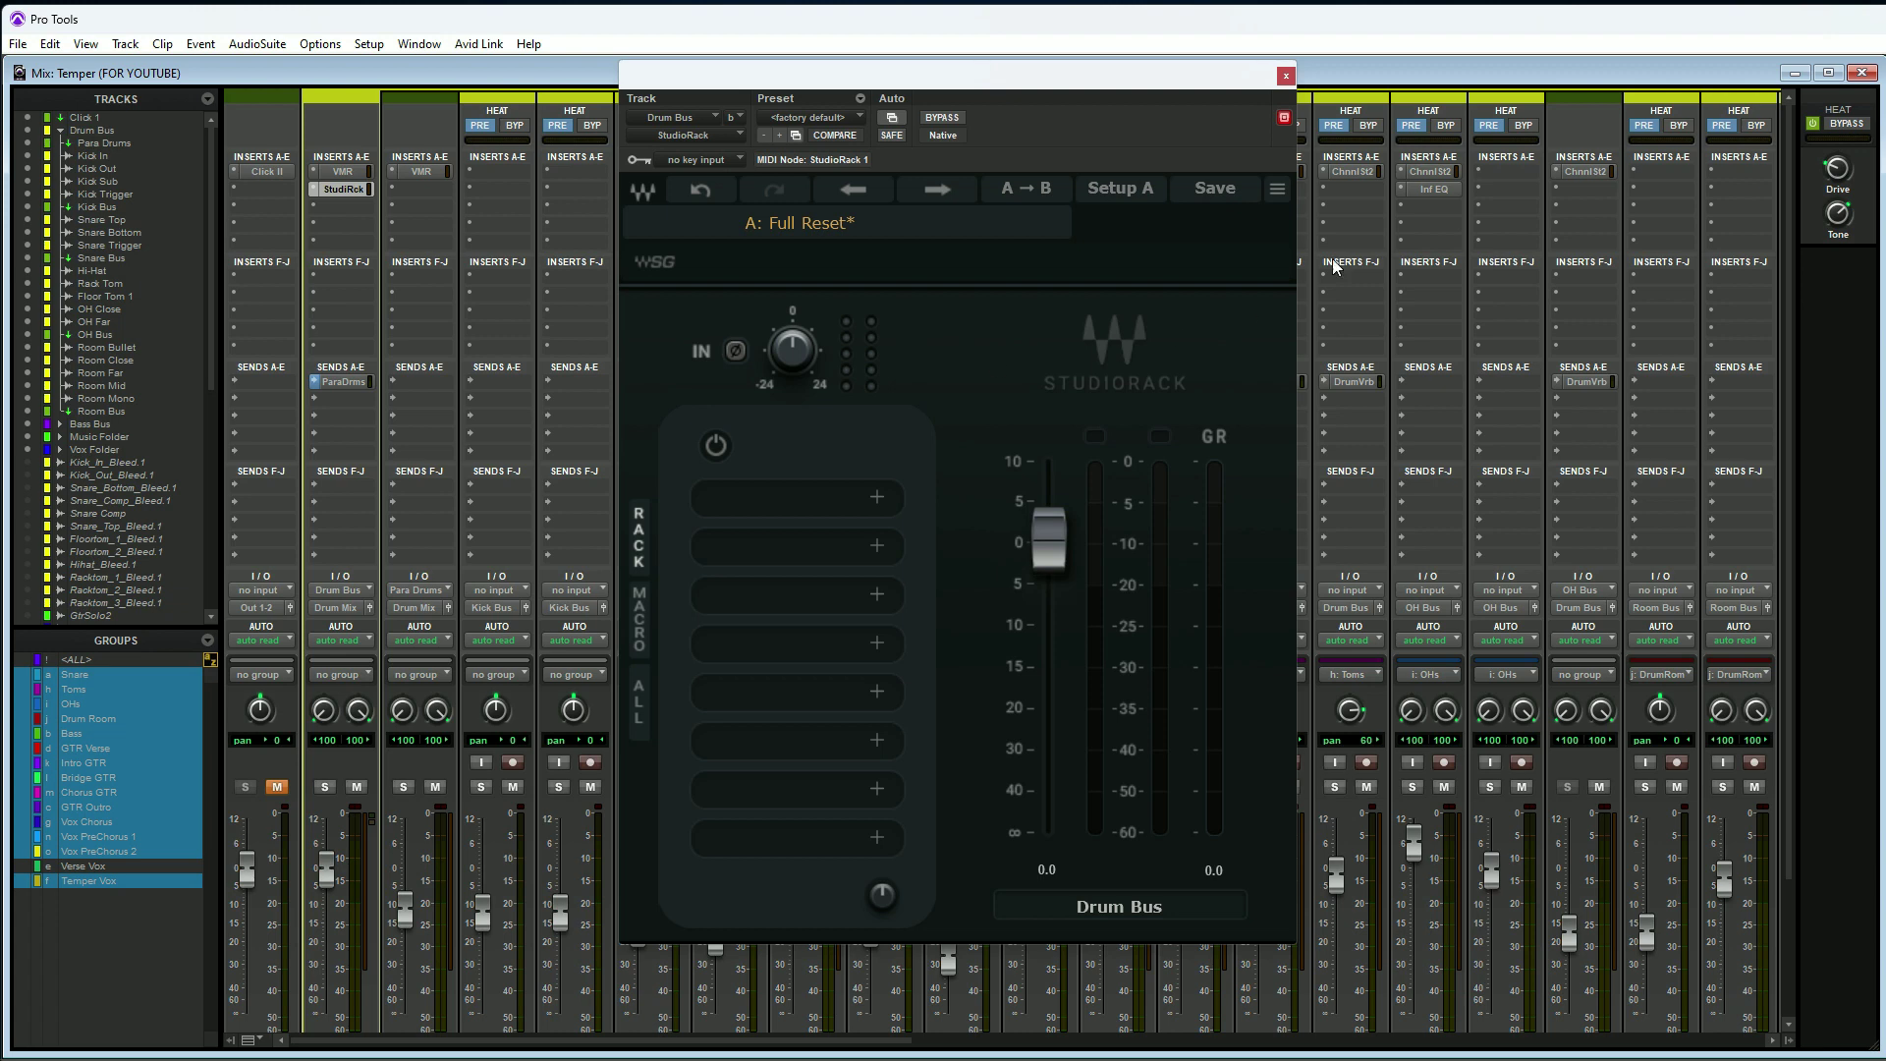
{"action": "left_click", "coordinate": [1277, 190]}
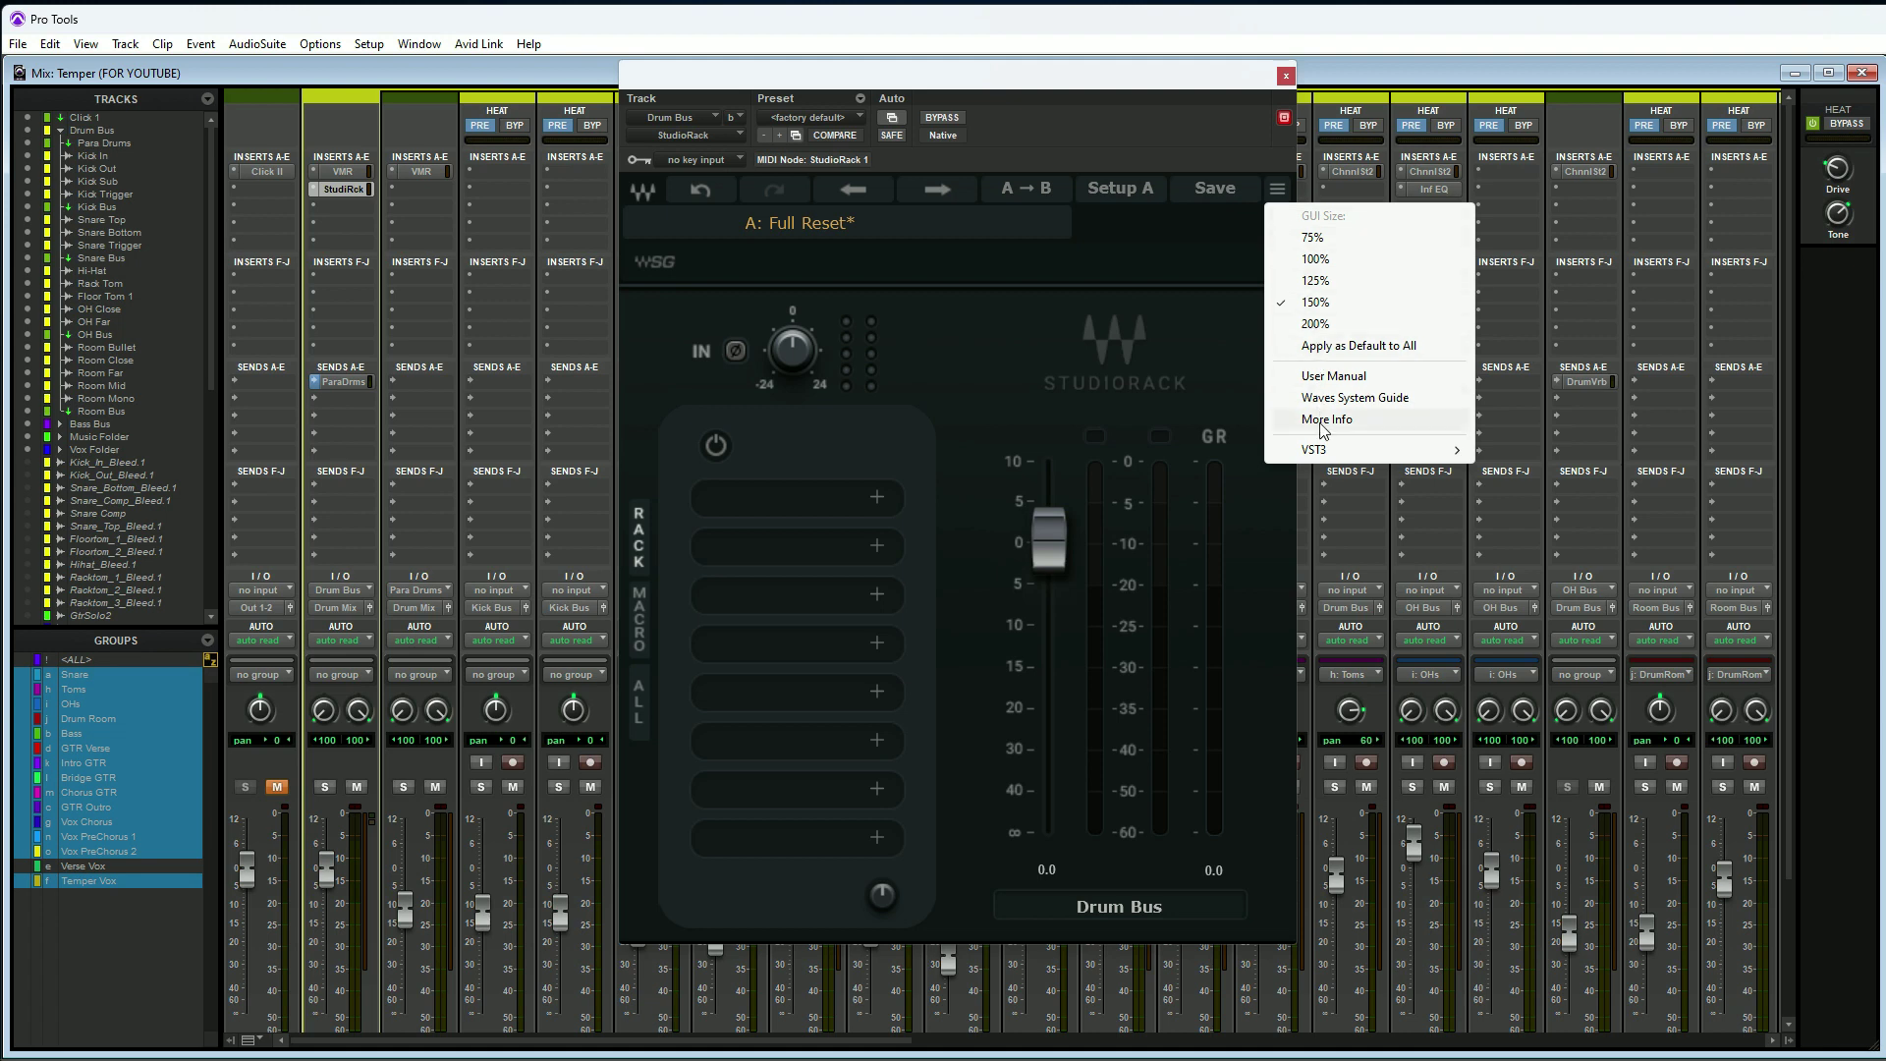
{"action": "mouse_move", "coordinate": [1323, 459]}
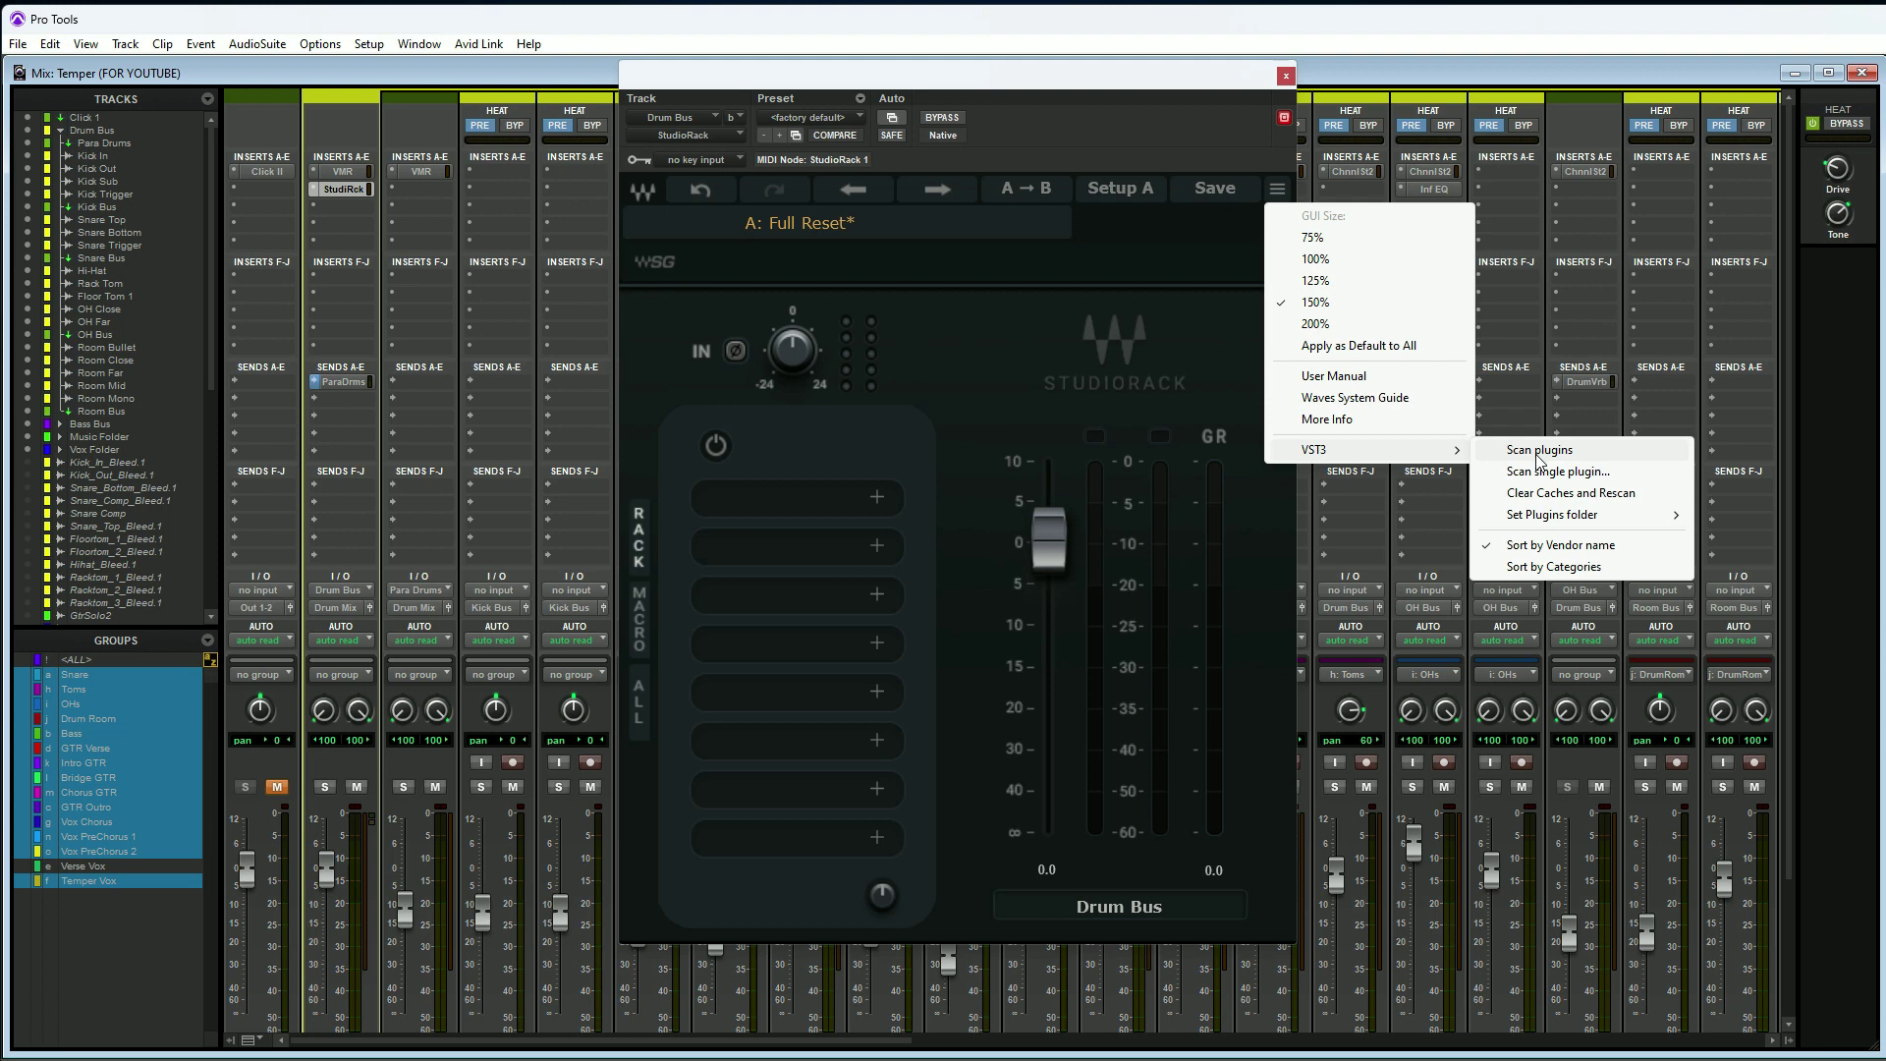
{"action": "mouse_move", "coordinate": [1544, 525]}
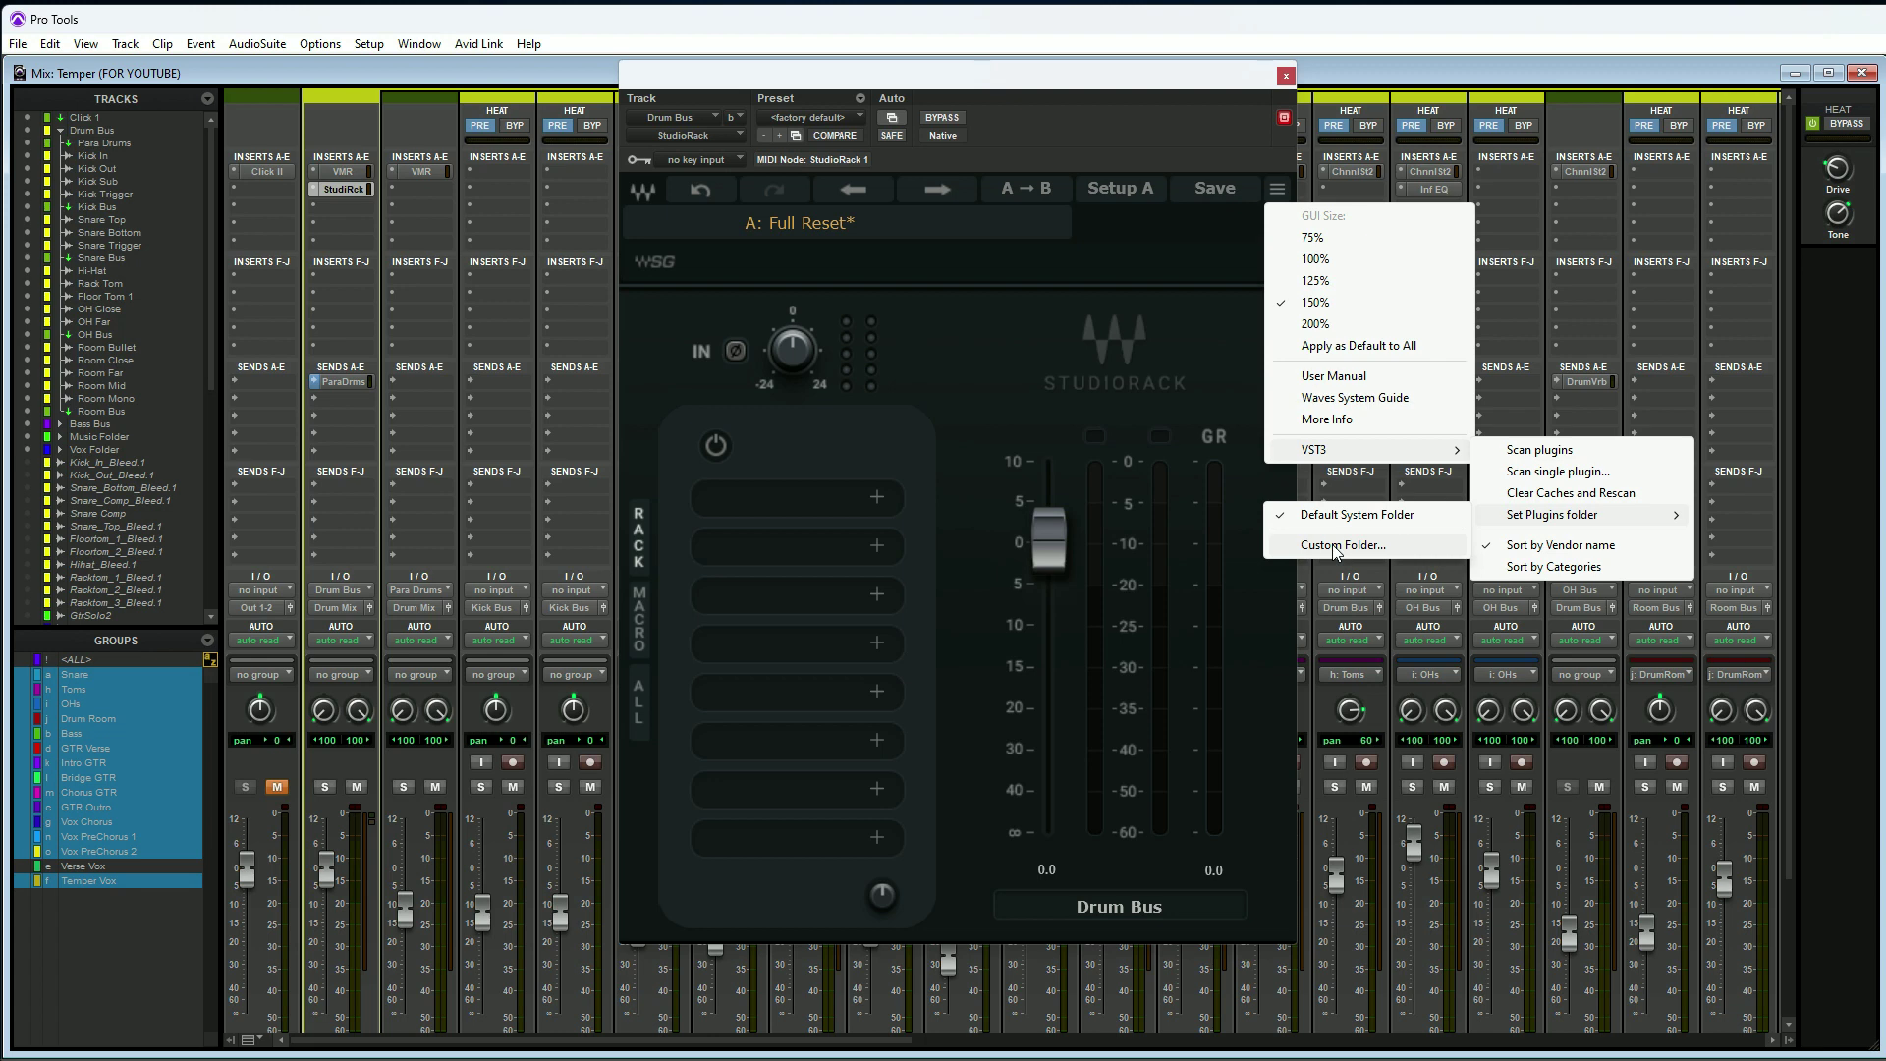
{"action": "left_click", "coordinate": [996, 350]}
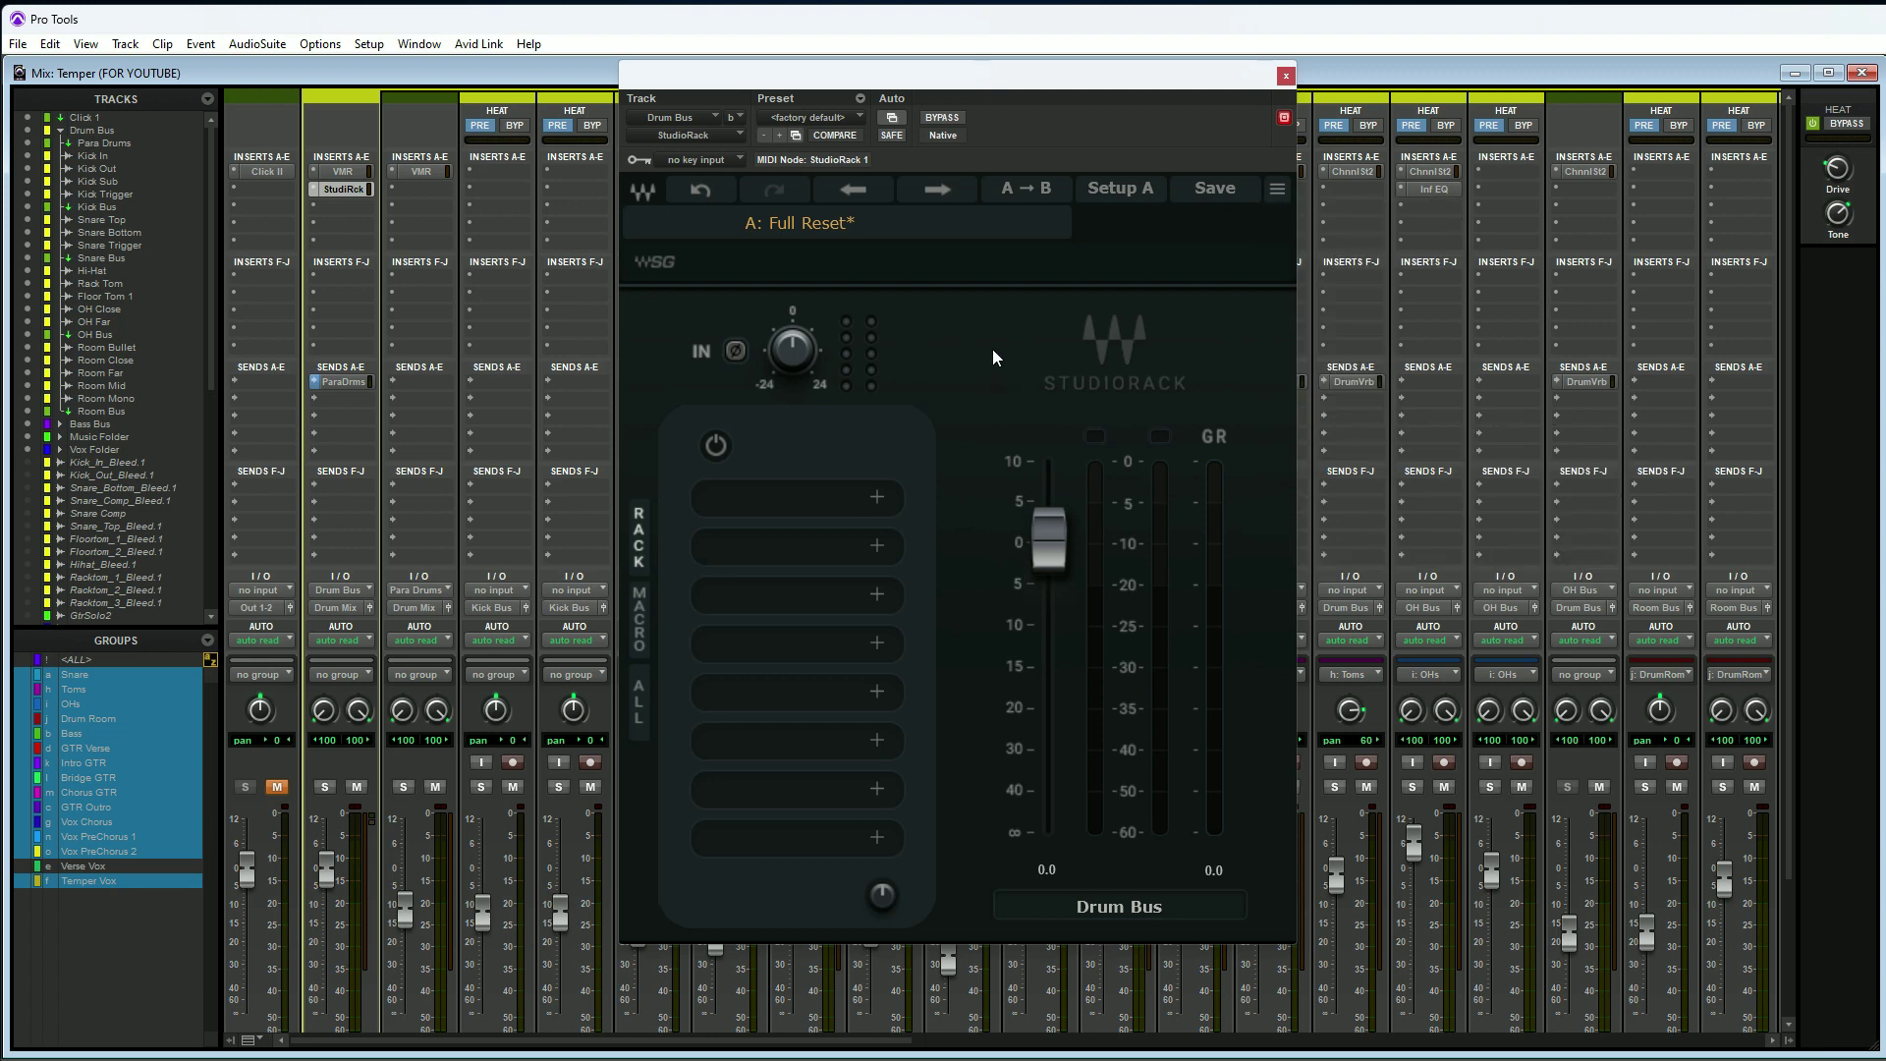
{"action": "left_click", "coordinate": [875, 498]}
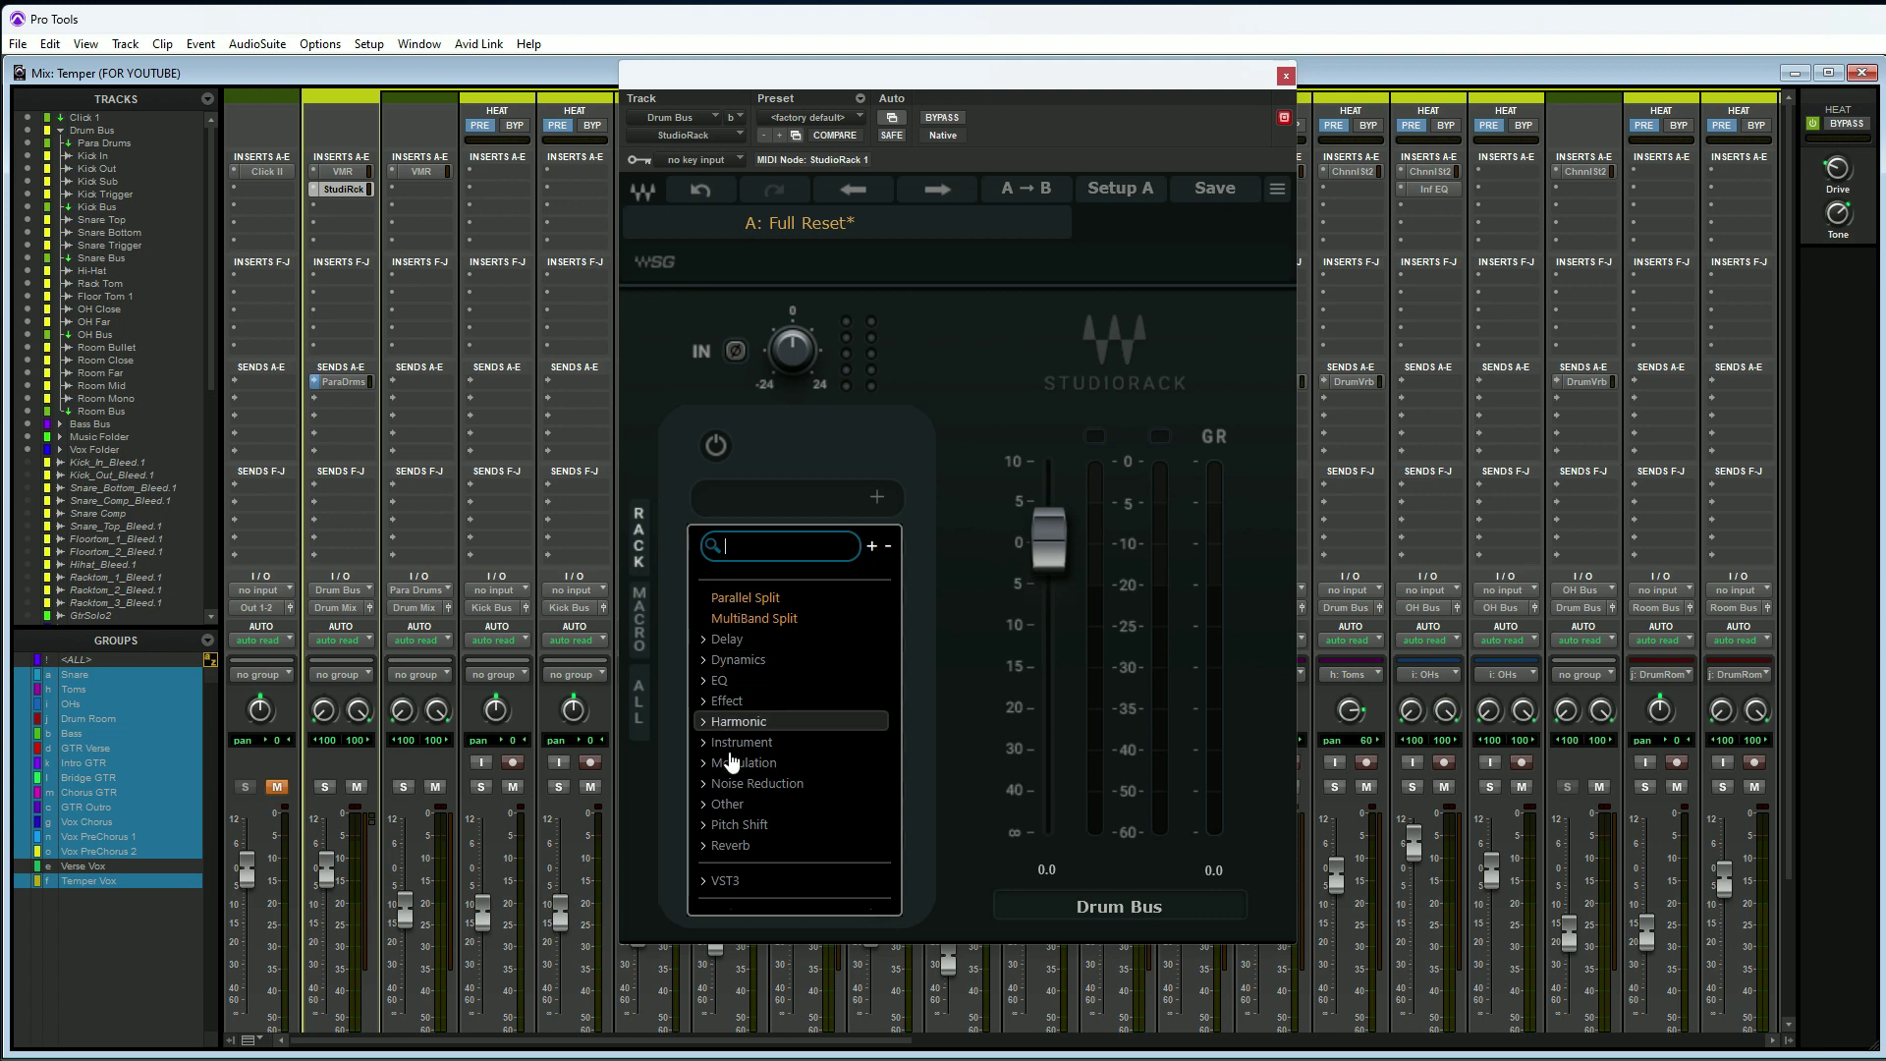
{"action": "left_click", "coordinate": [726, 881]}
{"action": "scroll", "coordinate": [776, 786], "scroll_direction": "down", "scroll_amount": 5}
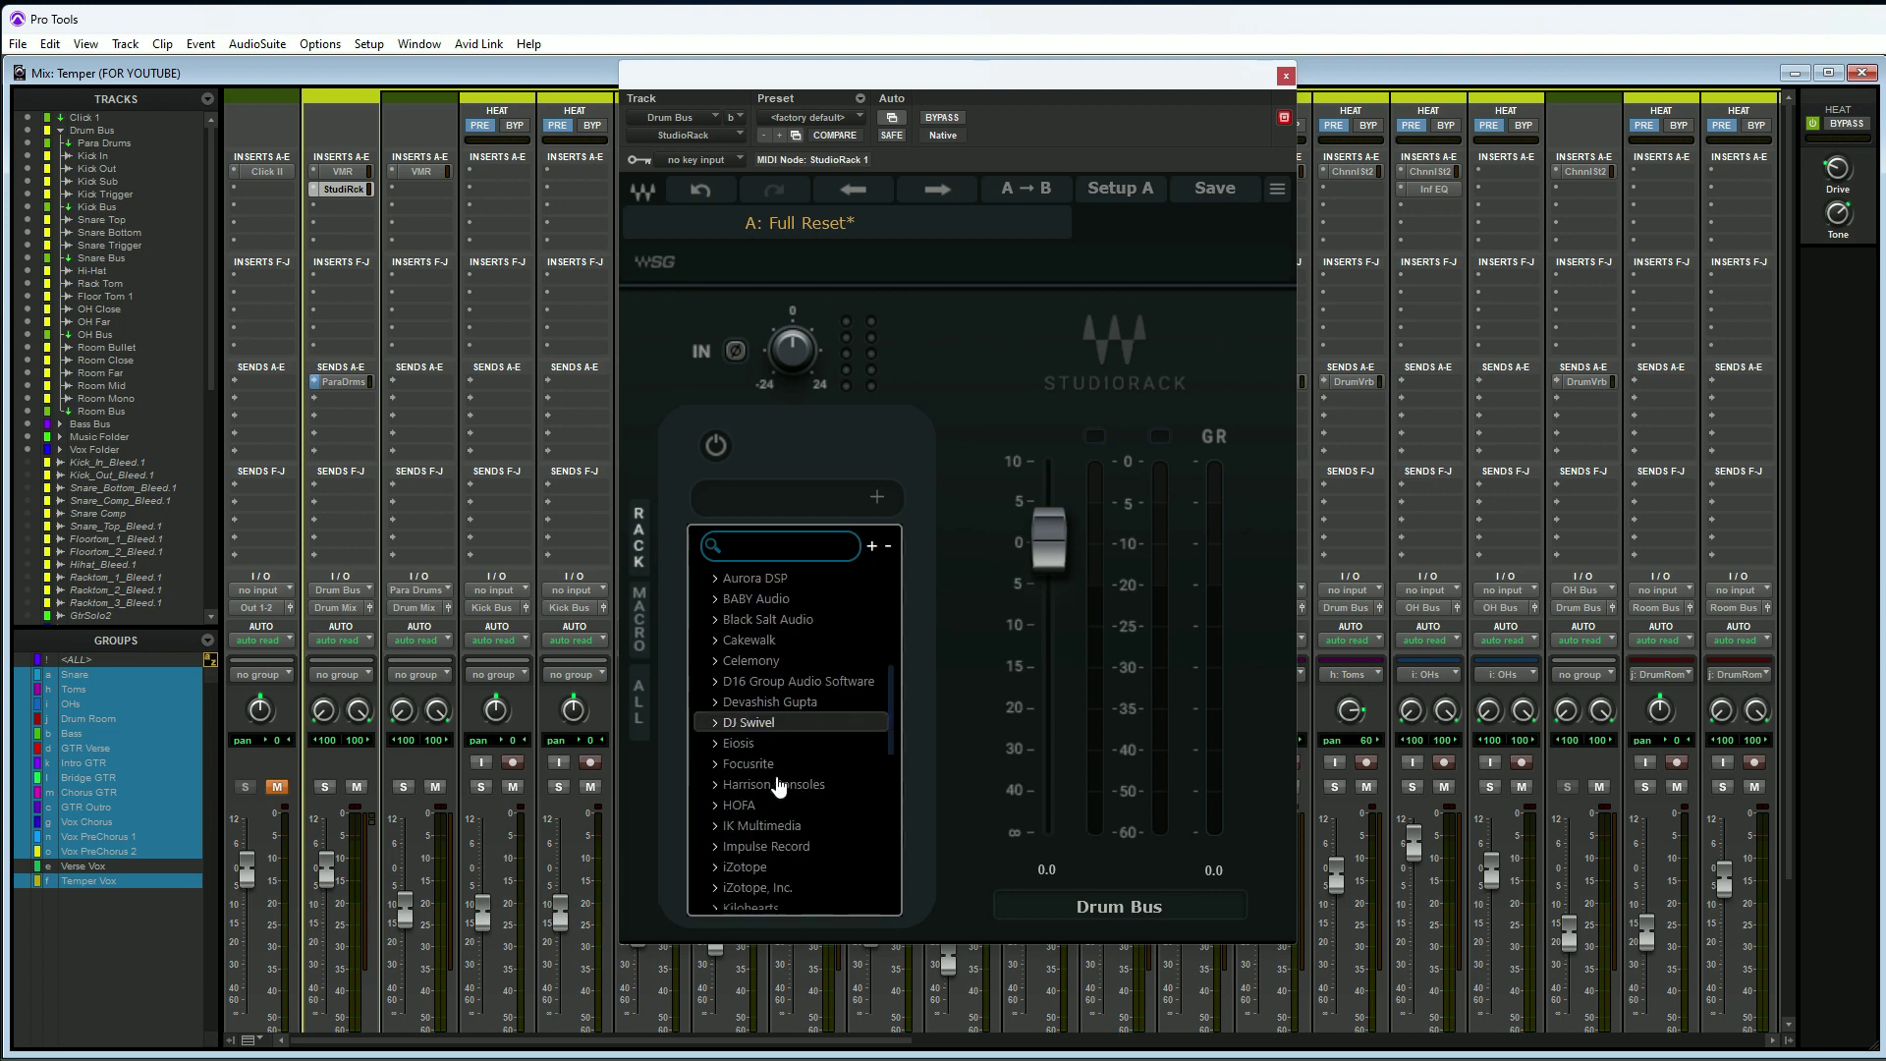
{"action": "scroll", "coordinate": [771, 750], "scroll_direction": "up", "scroll_amount": 1}
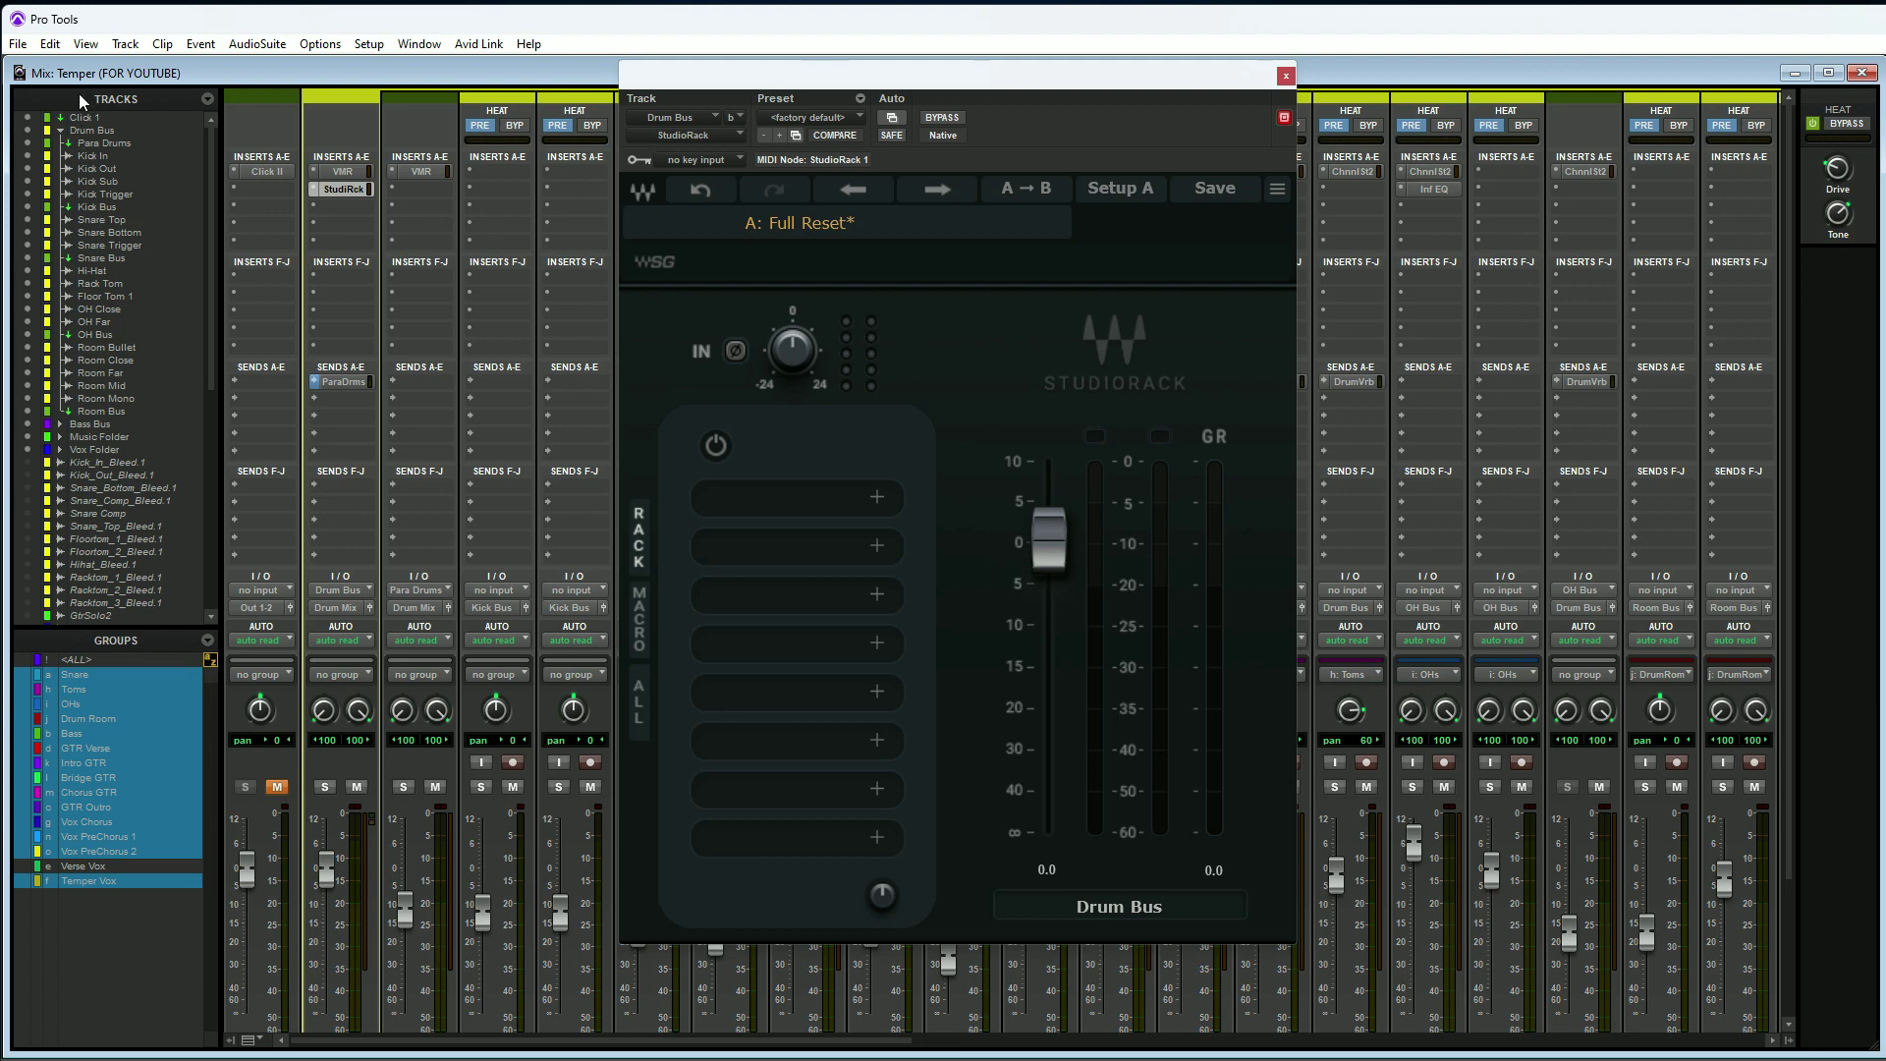
Uncheck Inserts F-J under Mix Window Views to hide that section from the mixer strips.
{"action": "left_click", "coordinate": [85, 45]}
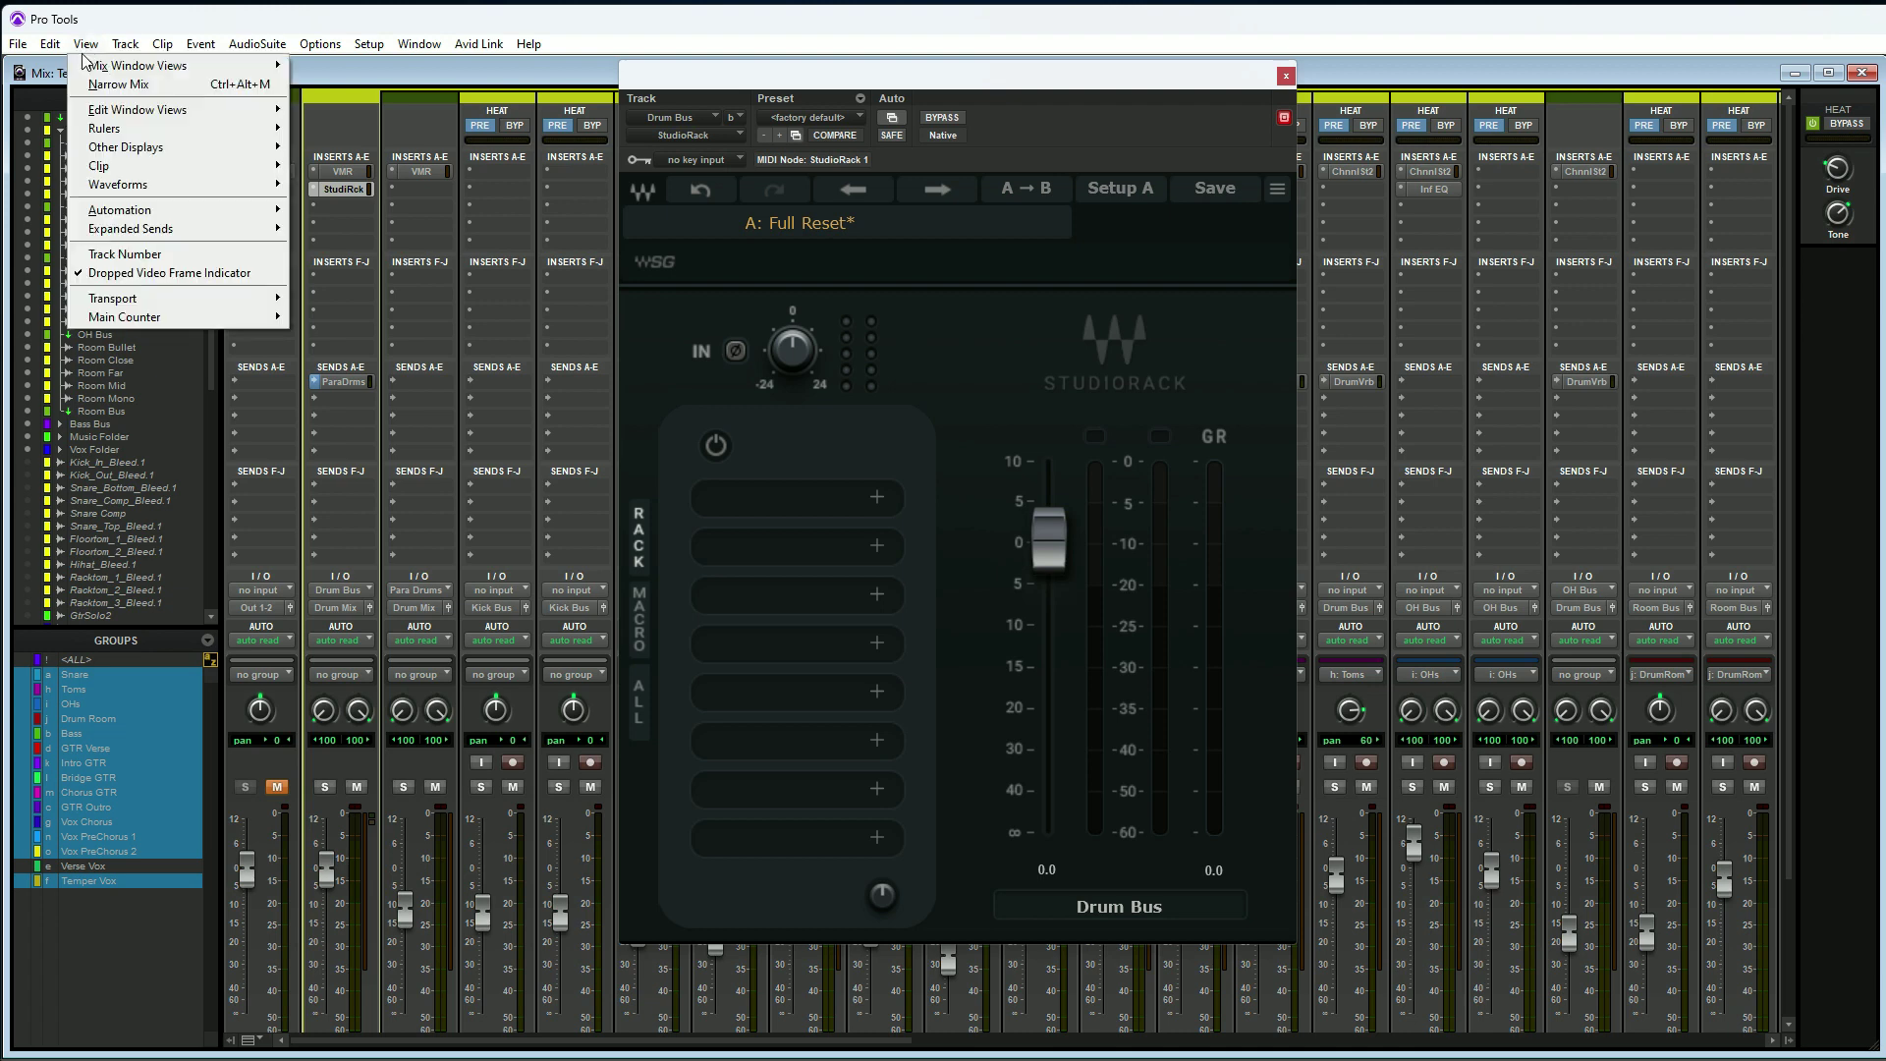
{"action": "mouse_move", "coordinate": [152, 66]}
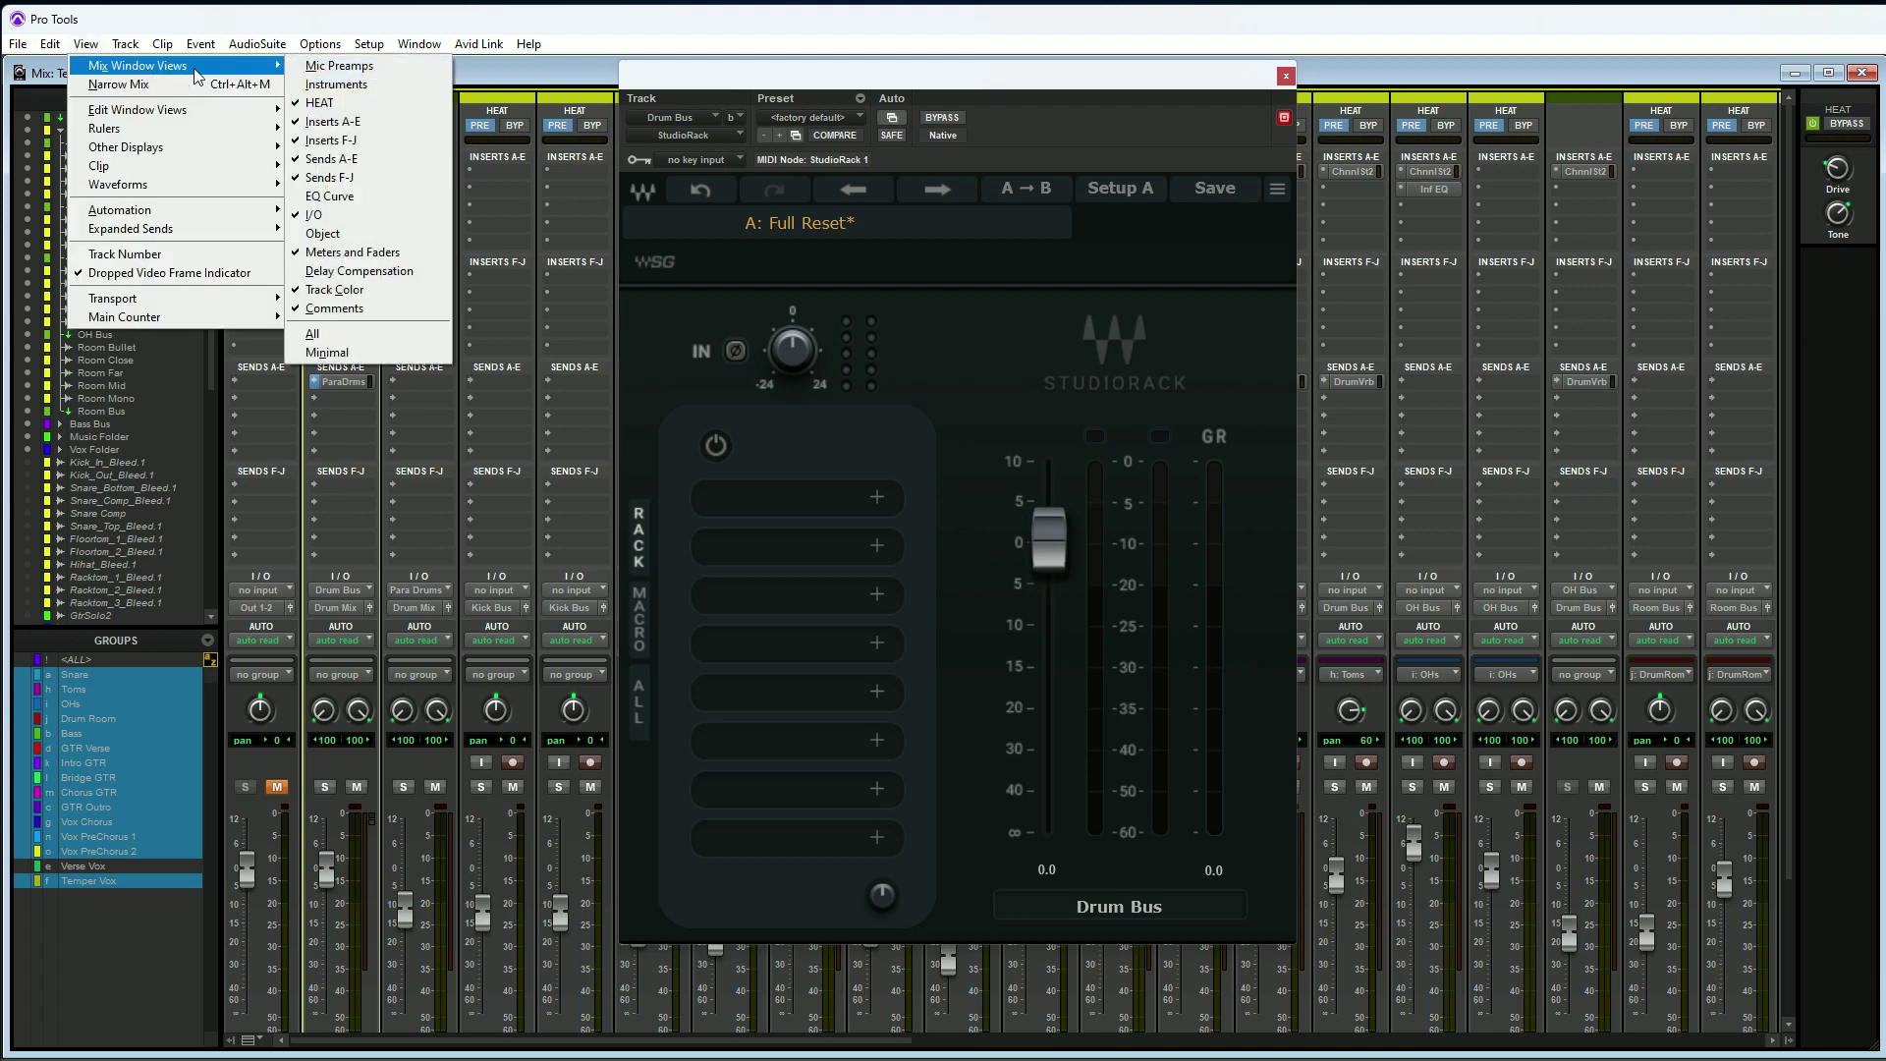
{"action": "left_click", "coordinate": [351, 141]}
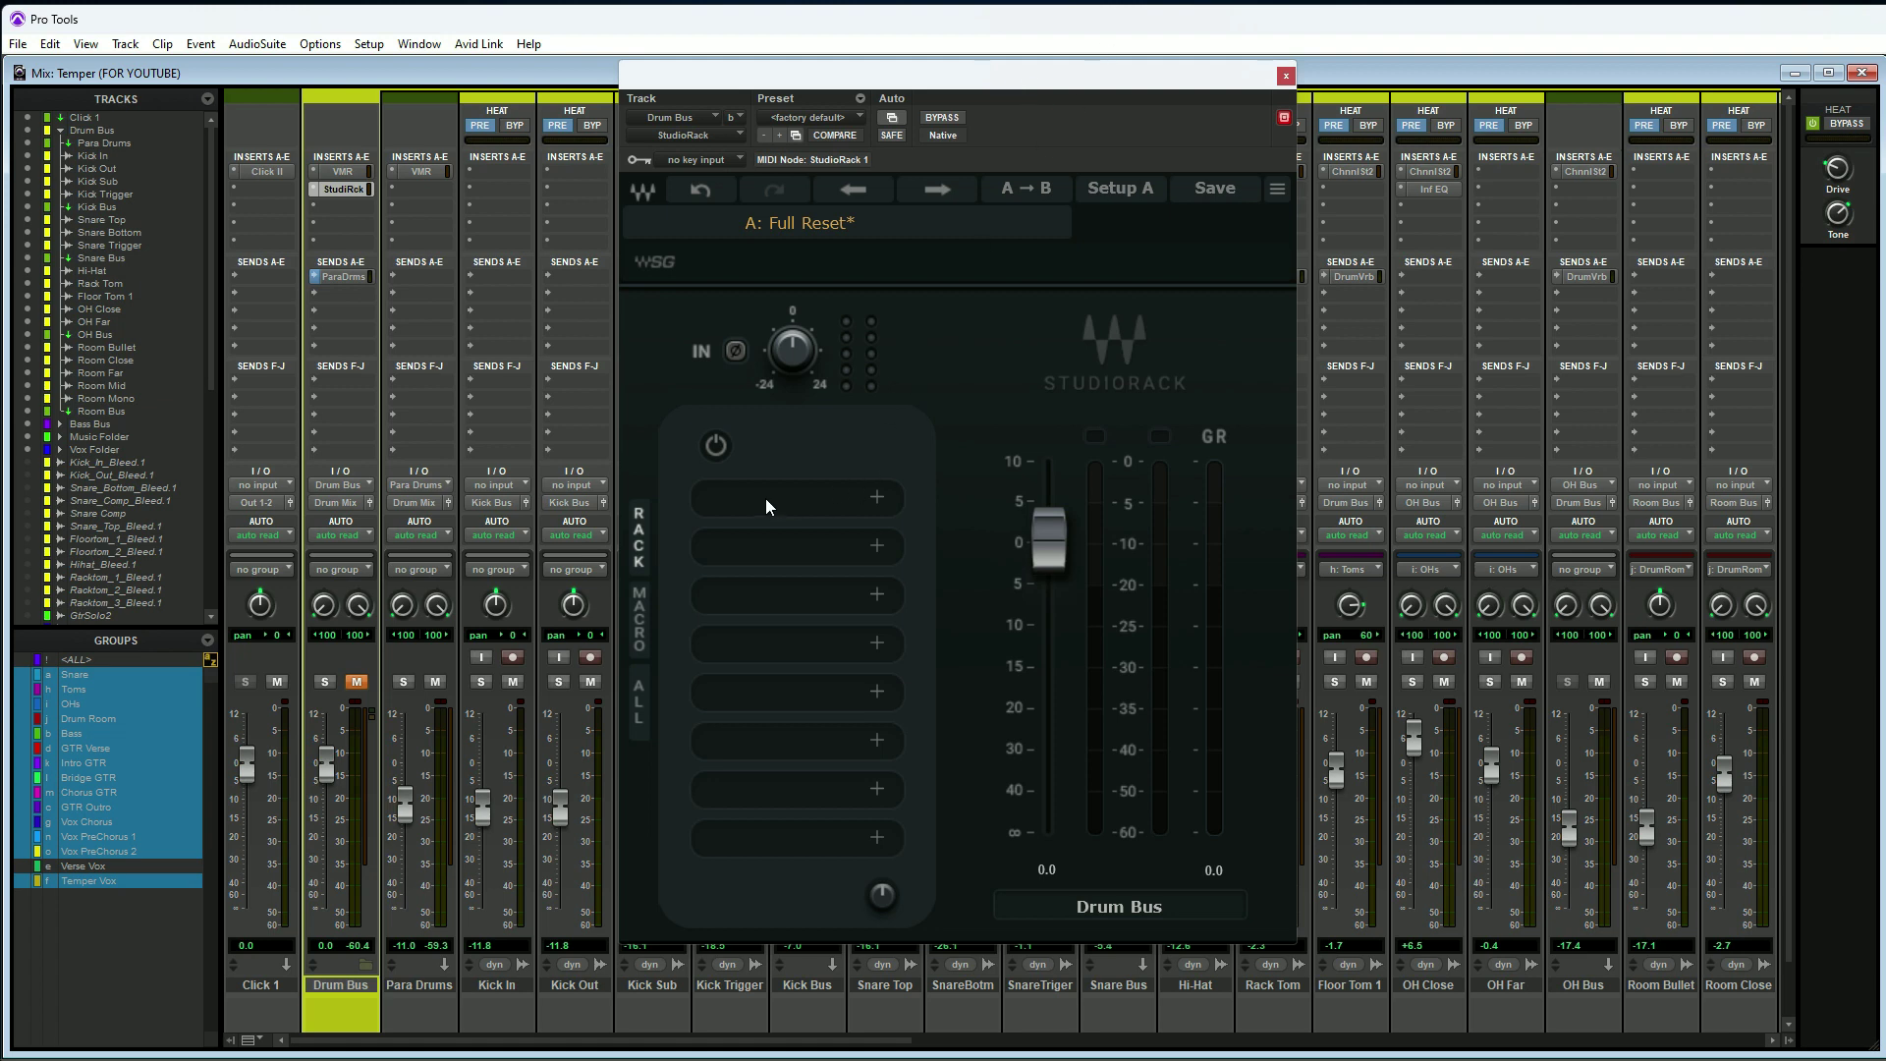
Load MultiBand Split into the Drum Bus StudioRack's first slot and add a third band.
{"action": "left_click", "coordinate": [874, 497]}
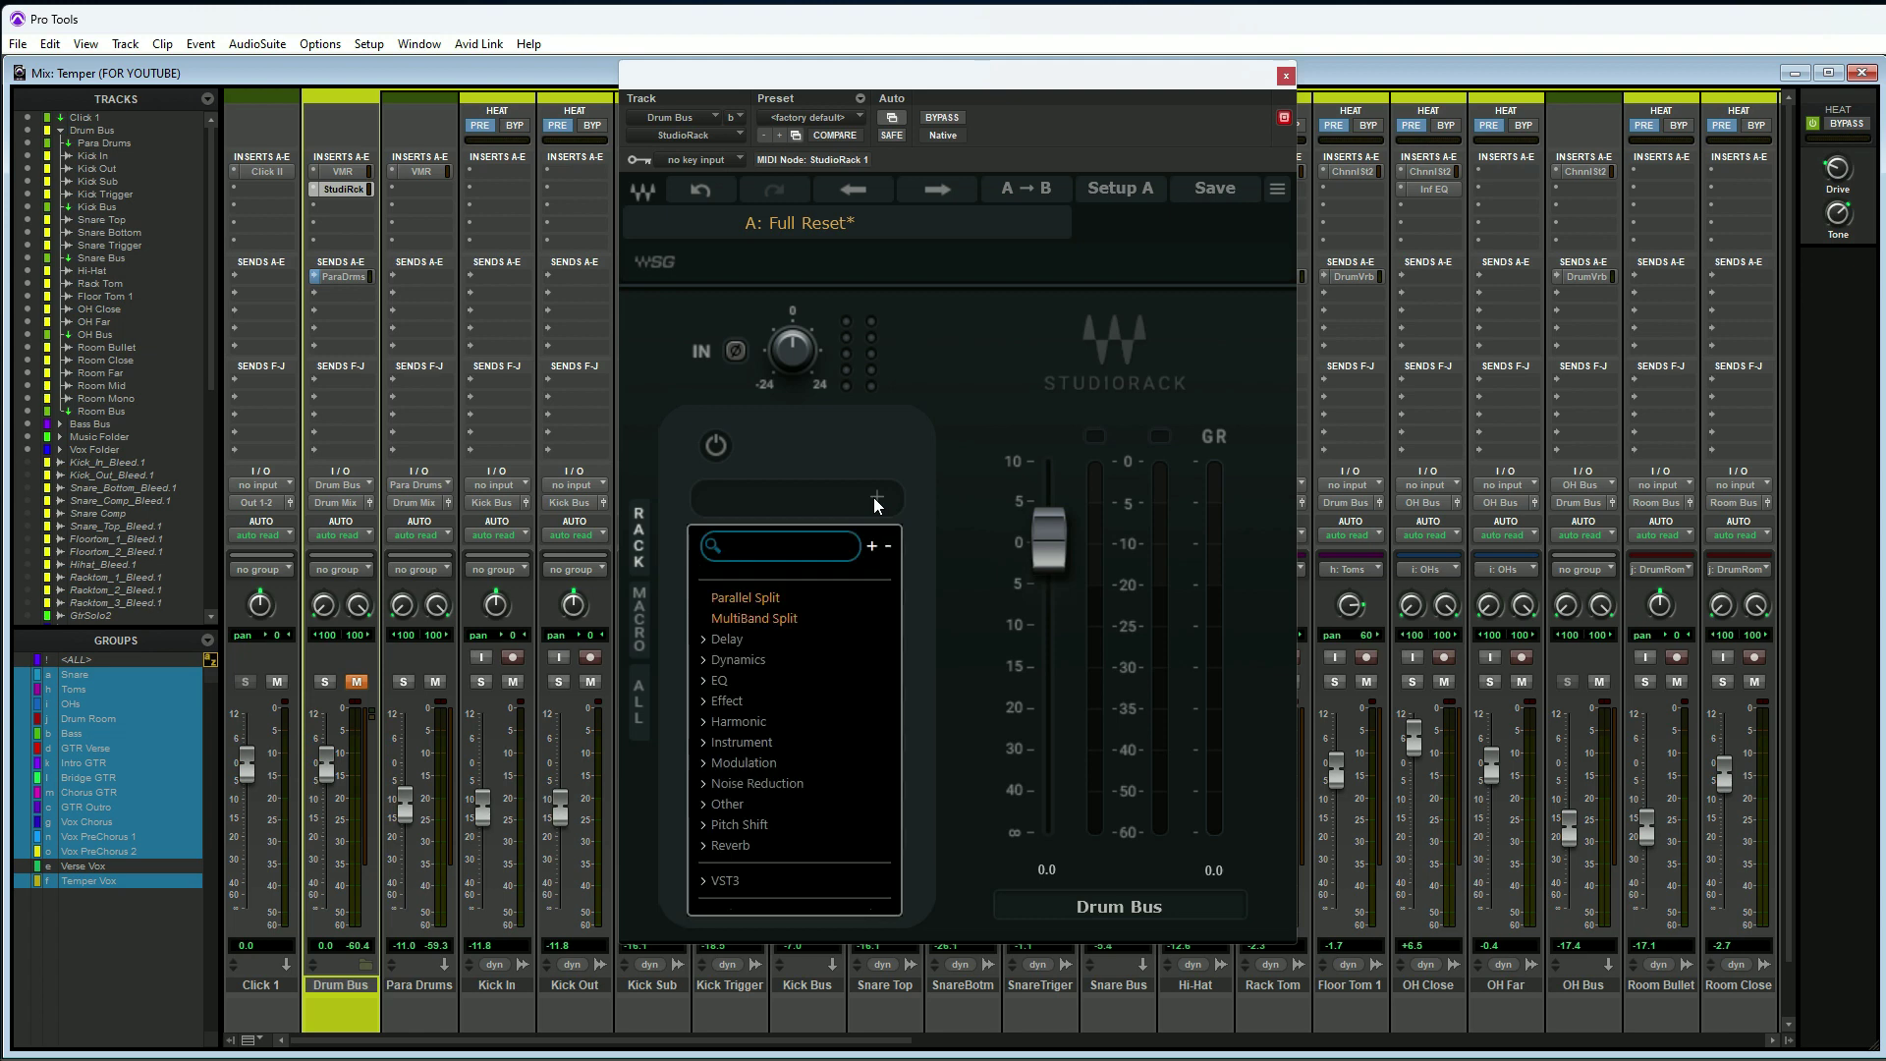
{"action": "left_click", "coordinate": [768, 618]}
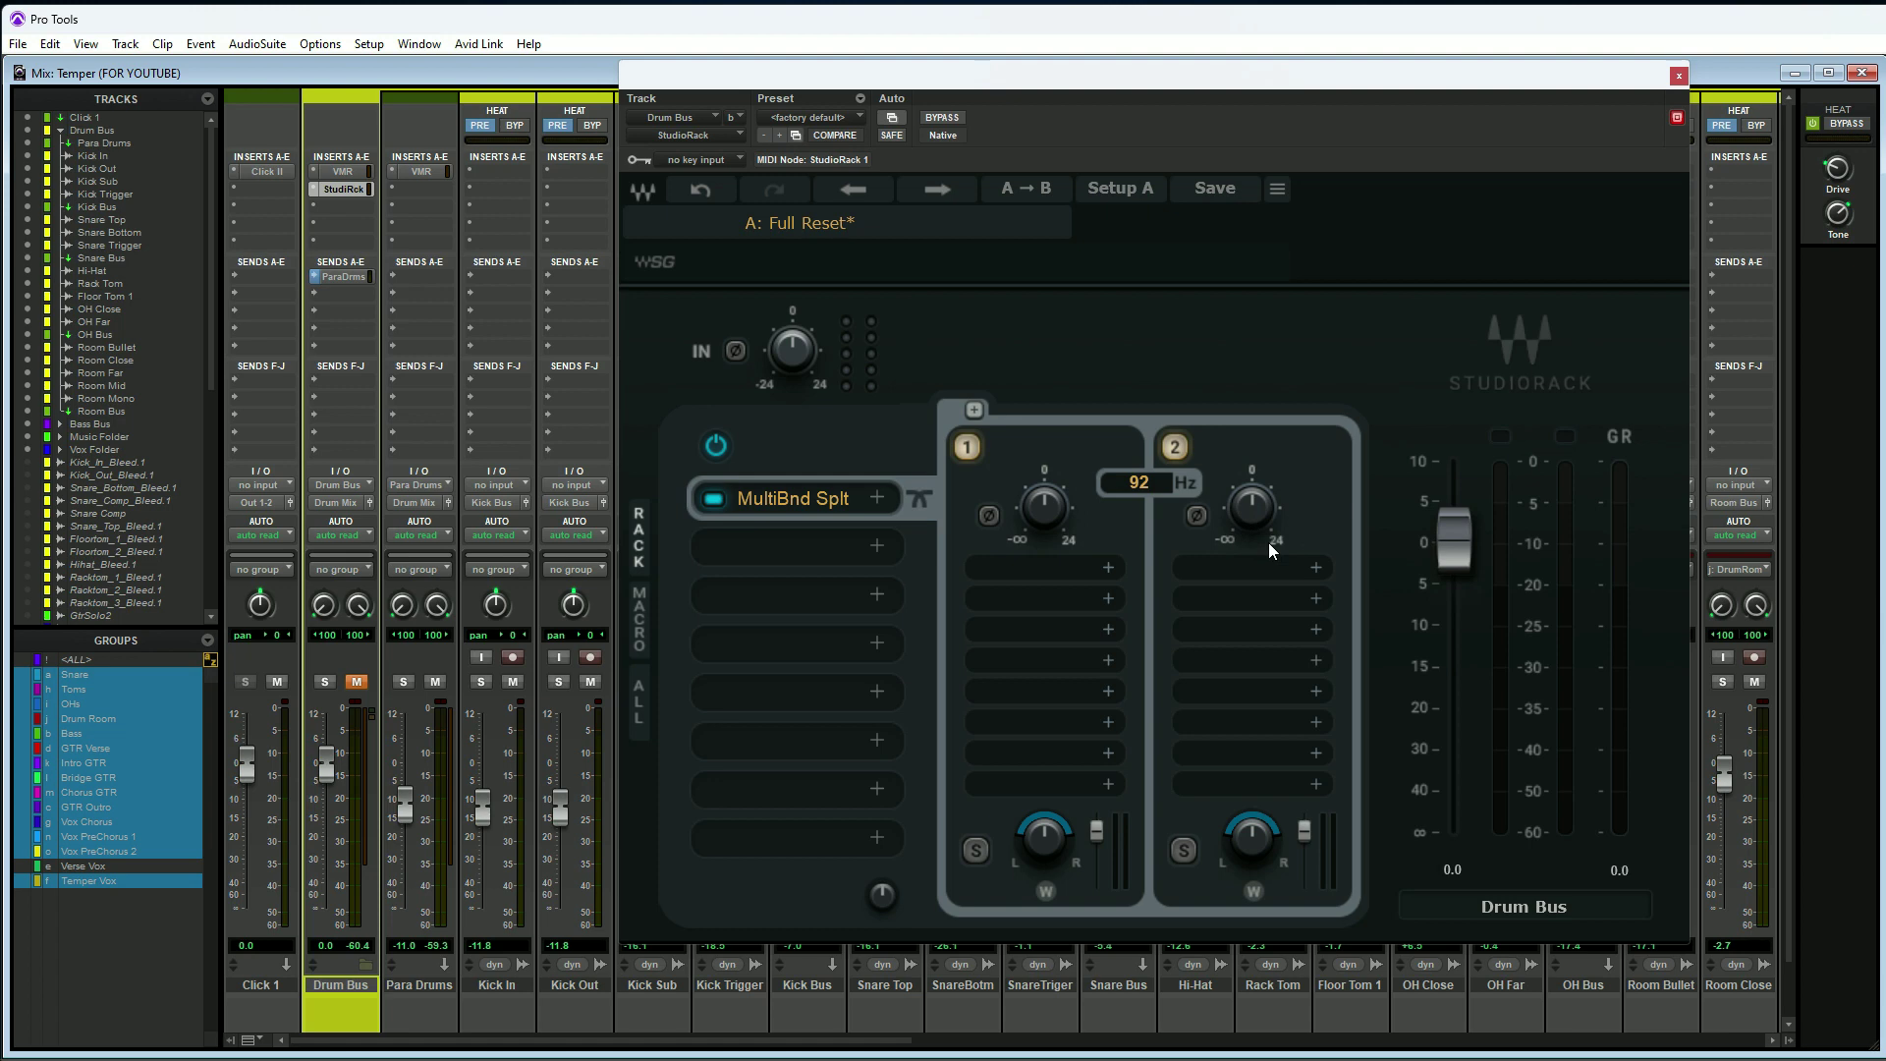
{"action": "left_click", "coordinate": [975, 409]}
Add a fourth band and set the band 3 and band 4 crossovers to 2000 Hz and 5000 Hz.
{"action": "left_click", "coordinate": [974, 410]}
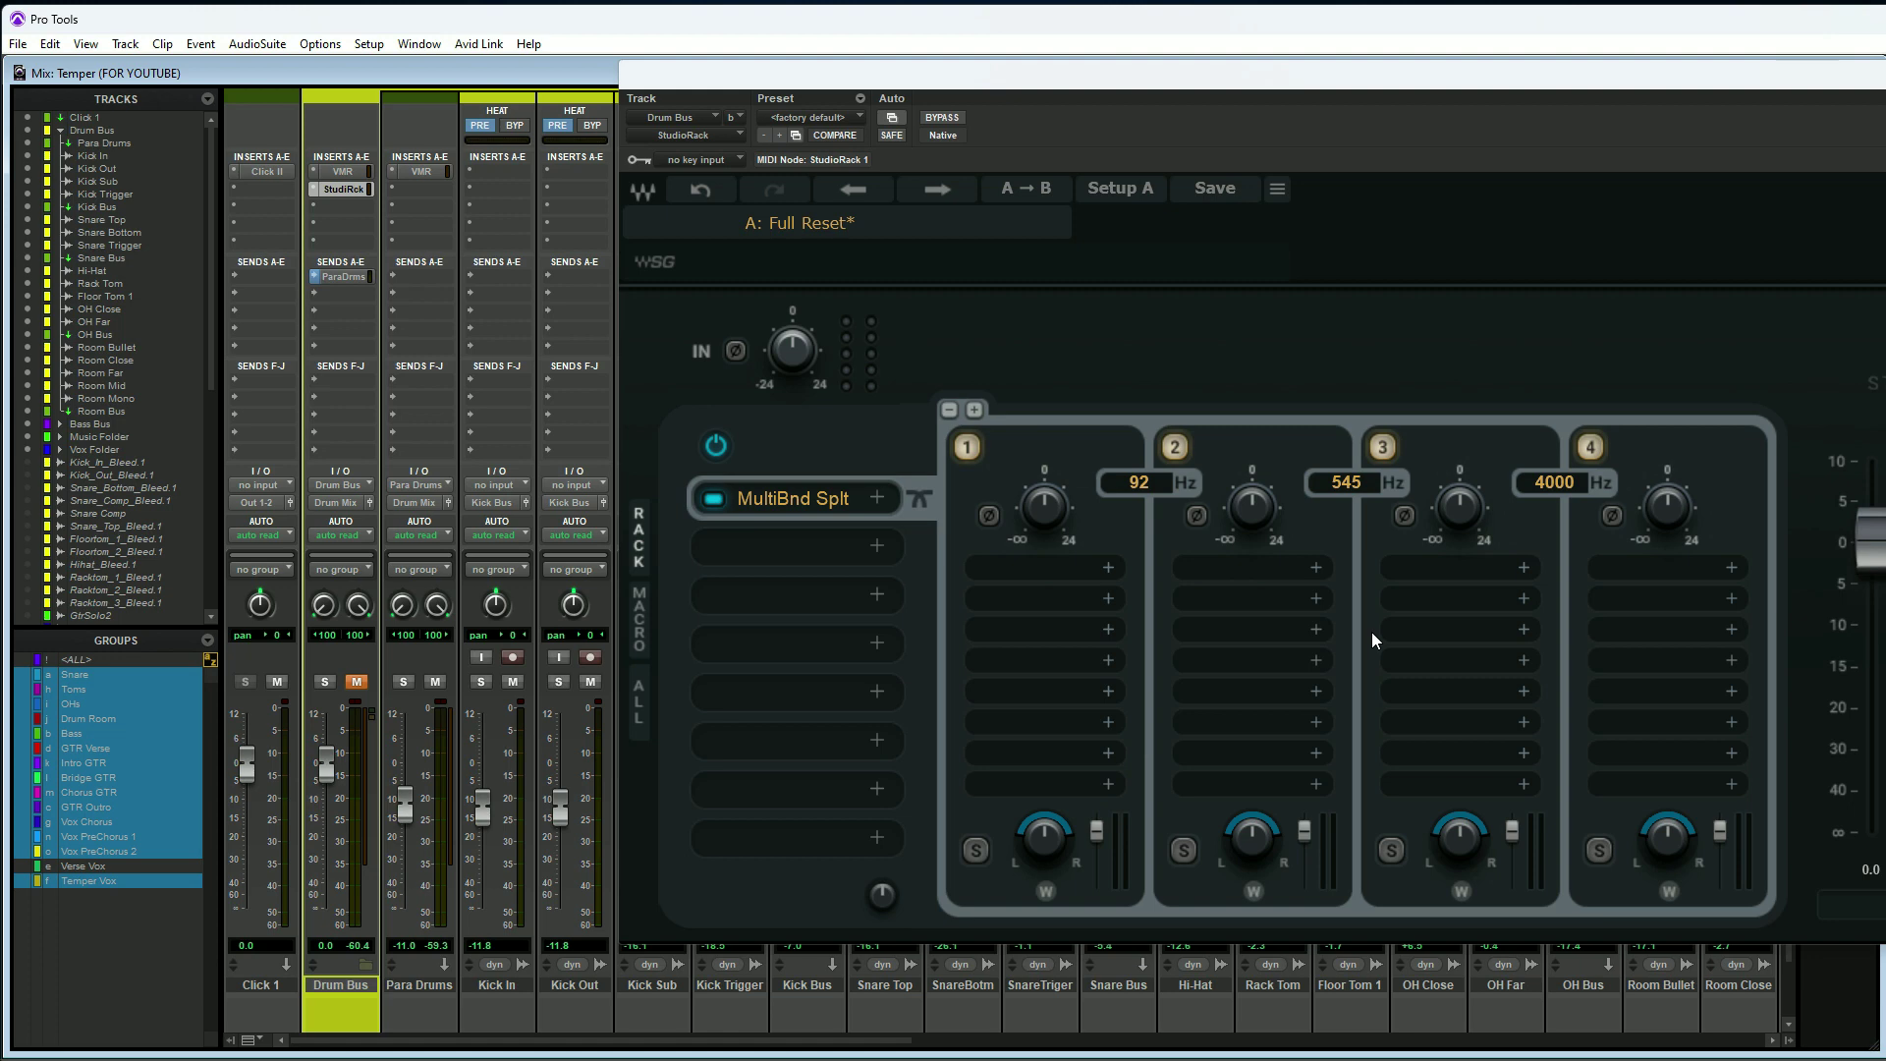
{"action": "left_click", "coordinate": [1349, 484]}
{"action": "type", "text": "2000"}
{"action": "key", "text": "Return"}
{"action": "left_click", "coordinate": [1562, 482]}
{"action": "type", "text": "5000"}
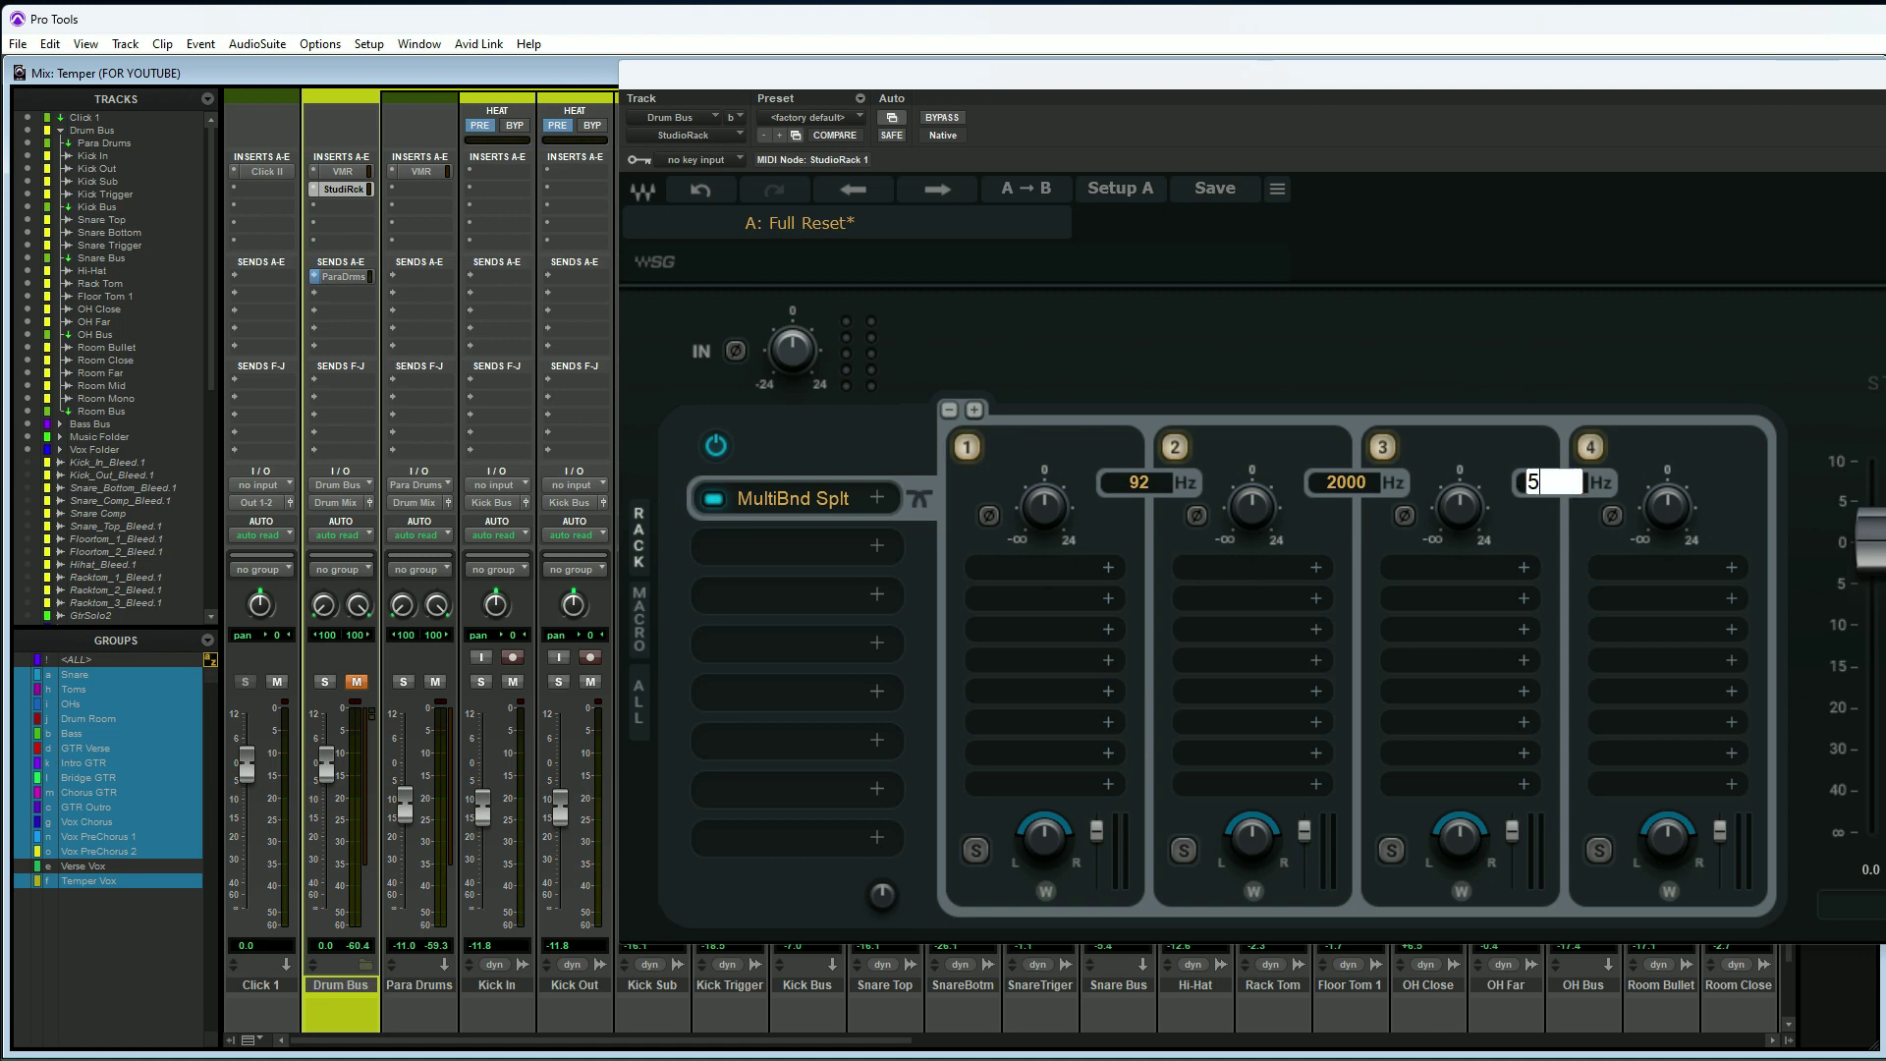
{"action": "key", "text": "Return"}
Load H-Comp from the Dynamics category into band 1's first slot and close its window.
{"action": "left_click", "coordinate": [1106, 569]}
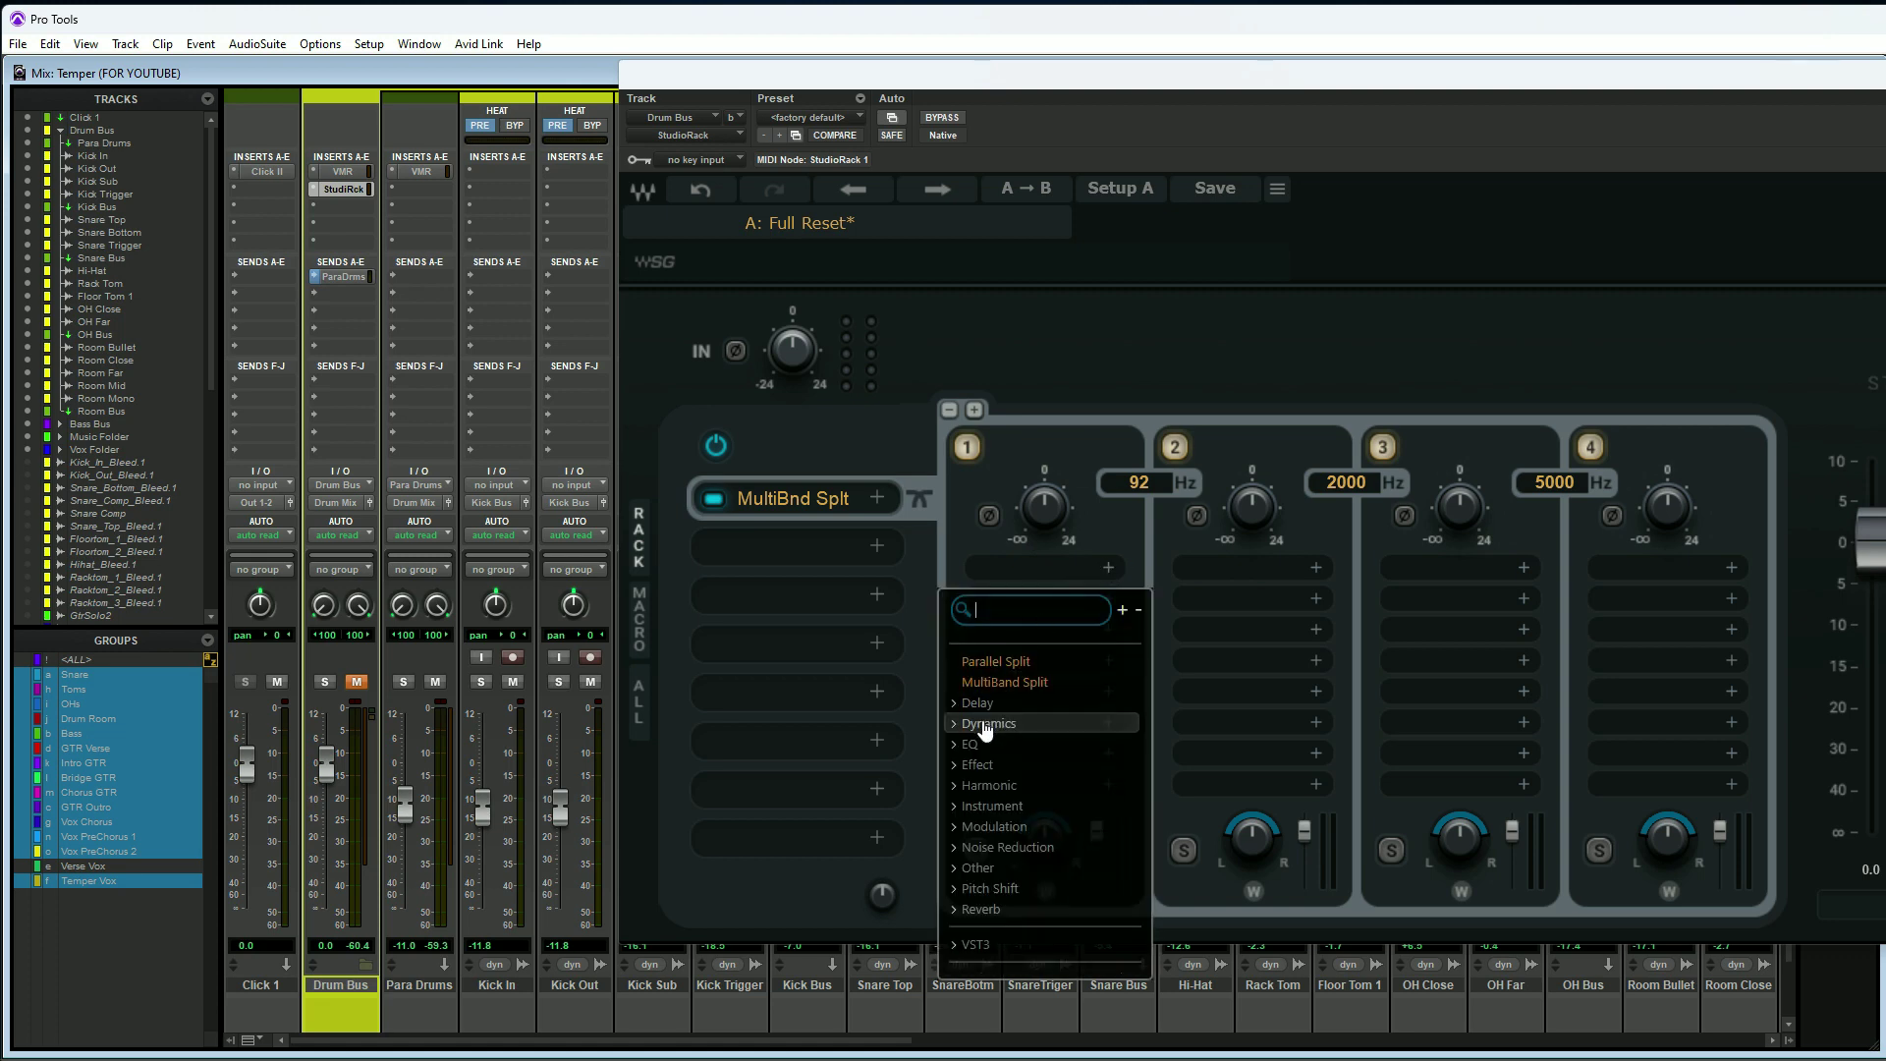
{"action": "left_click", "coordinate": [983, 723]}
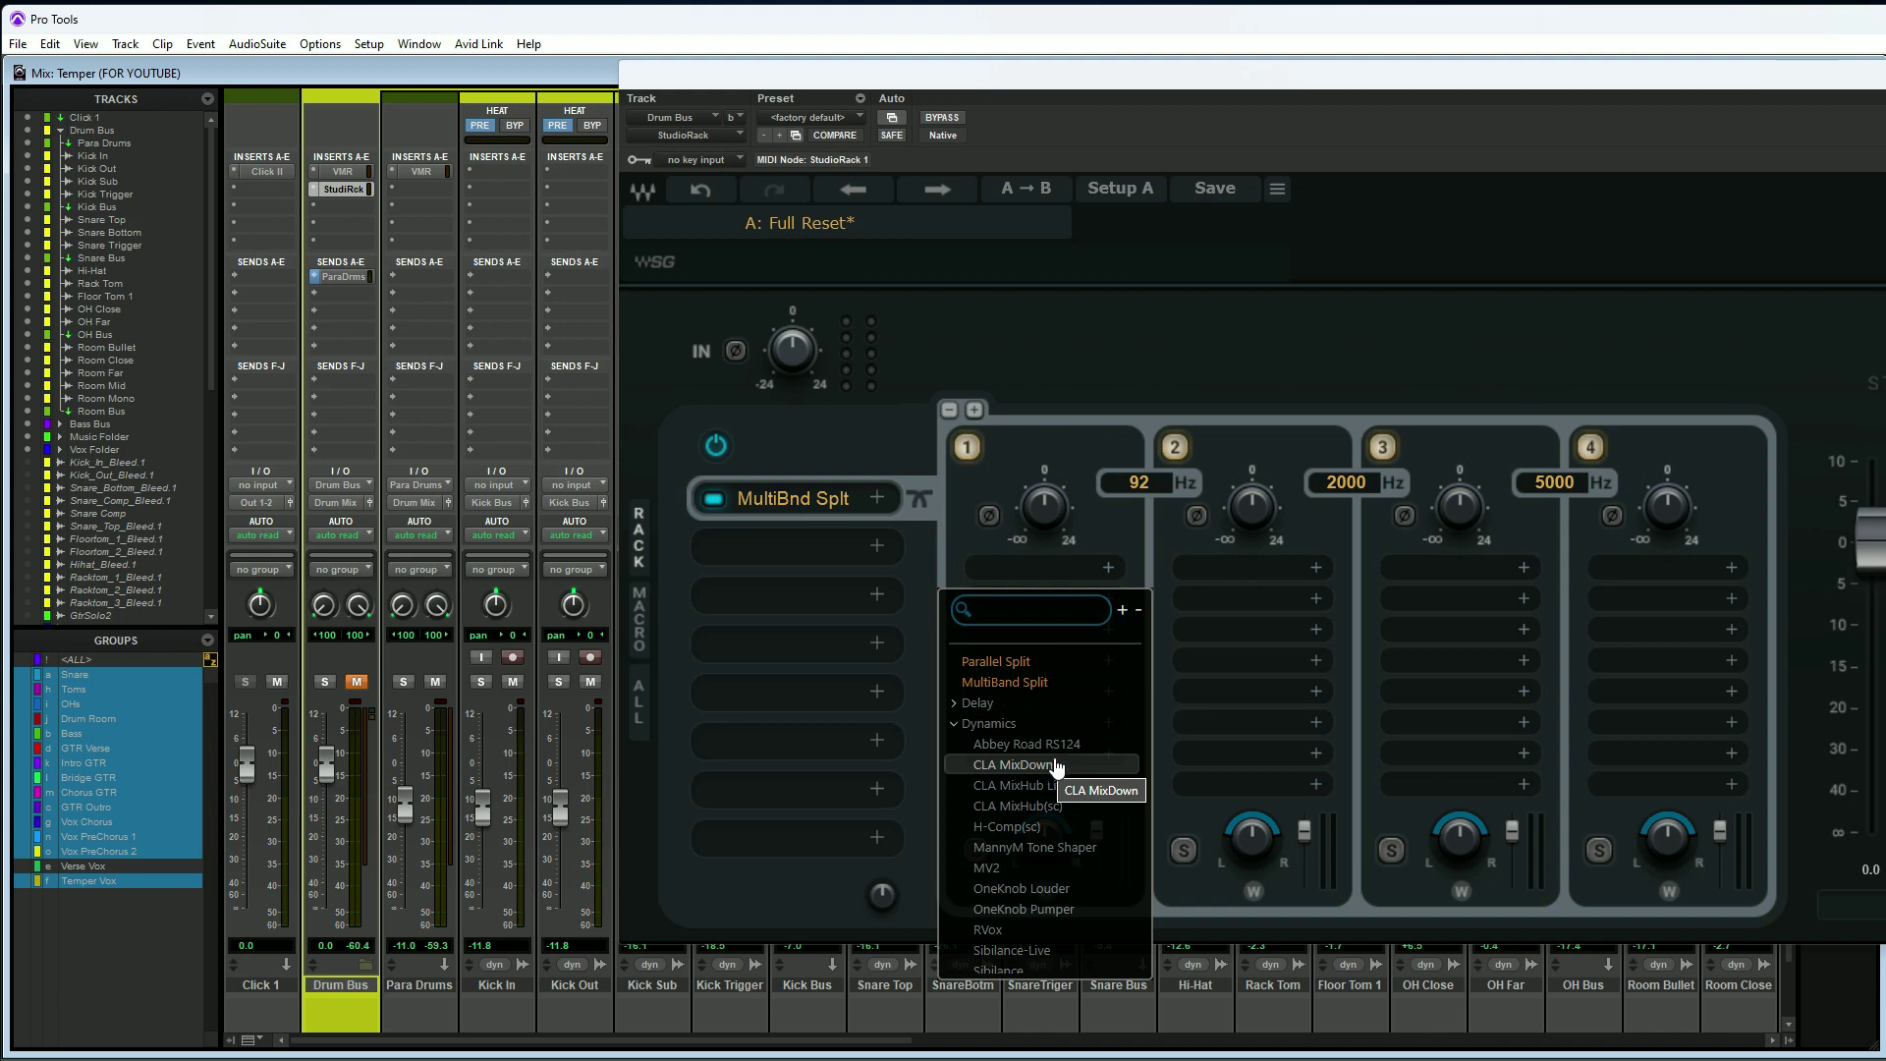
{"action": "left_click", "coordinate": [1011, 827]}
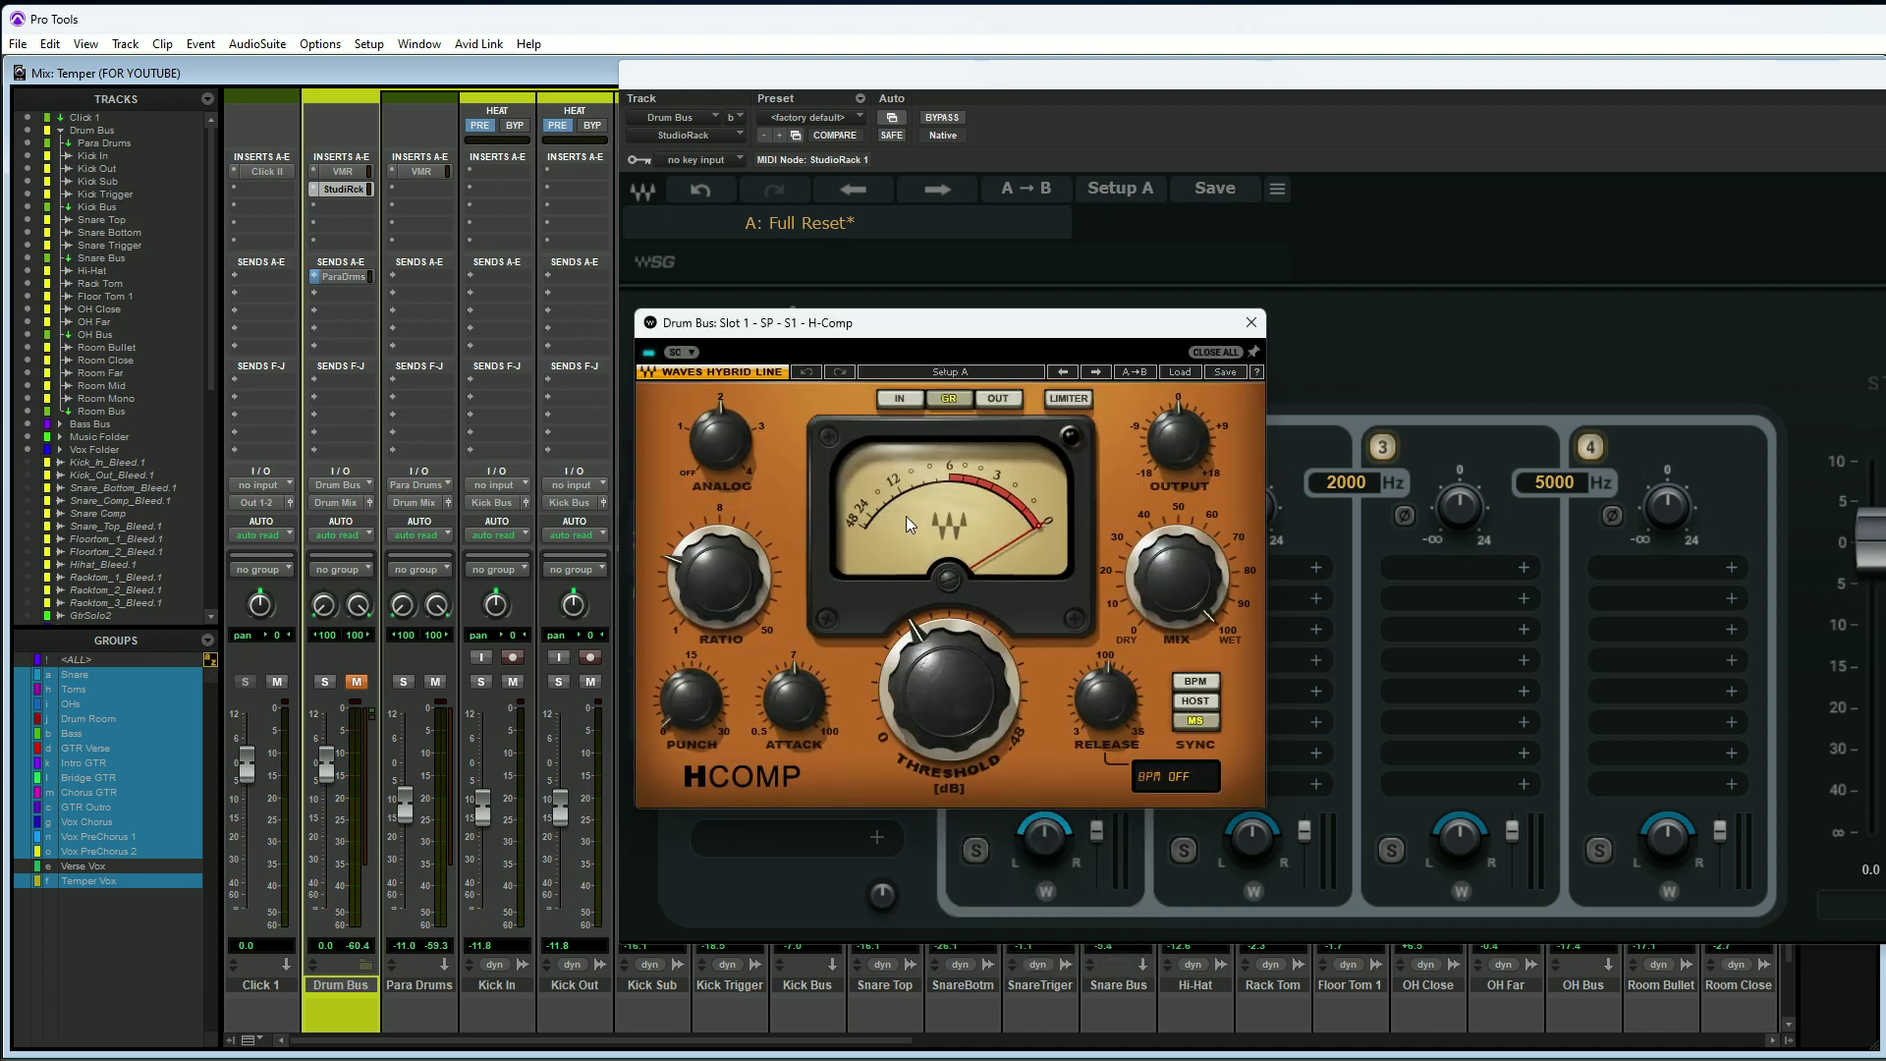
{"action": "left_click", "coordinate": [1251, 322]}
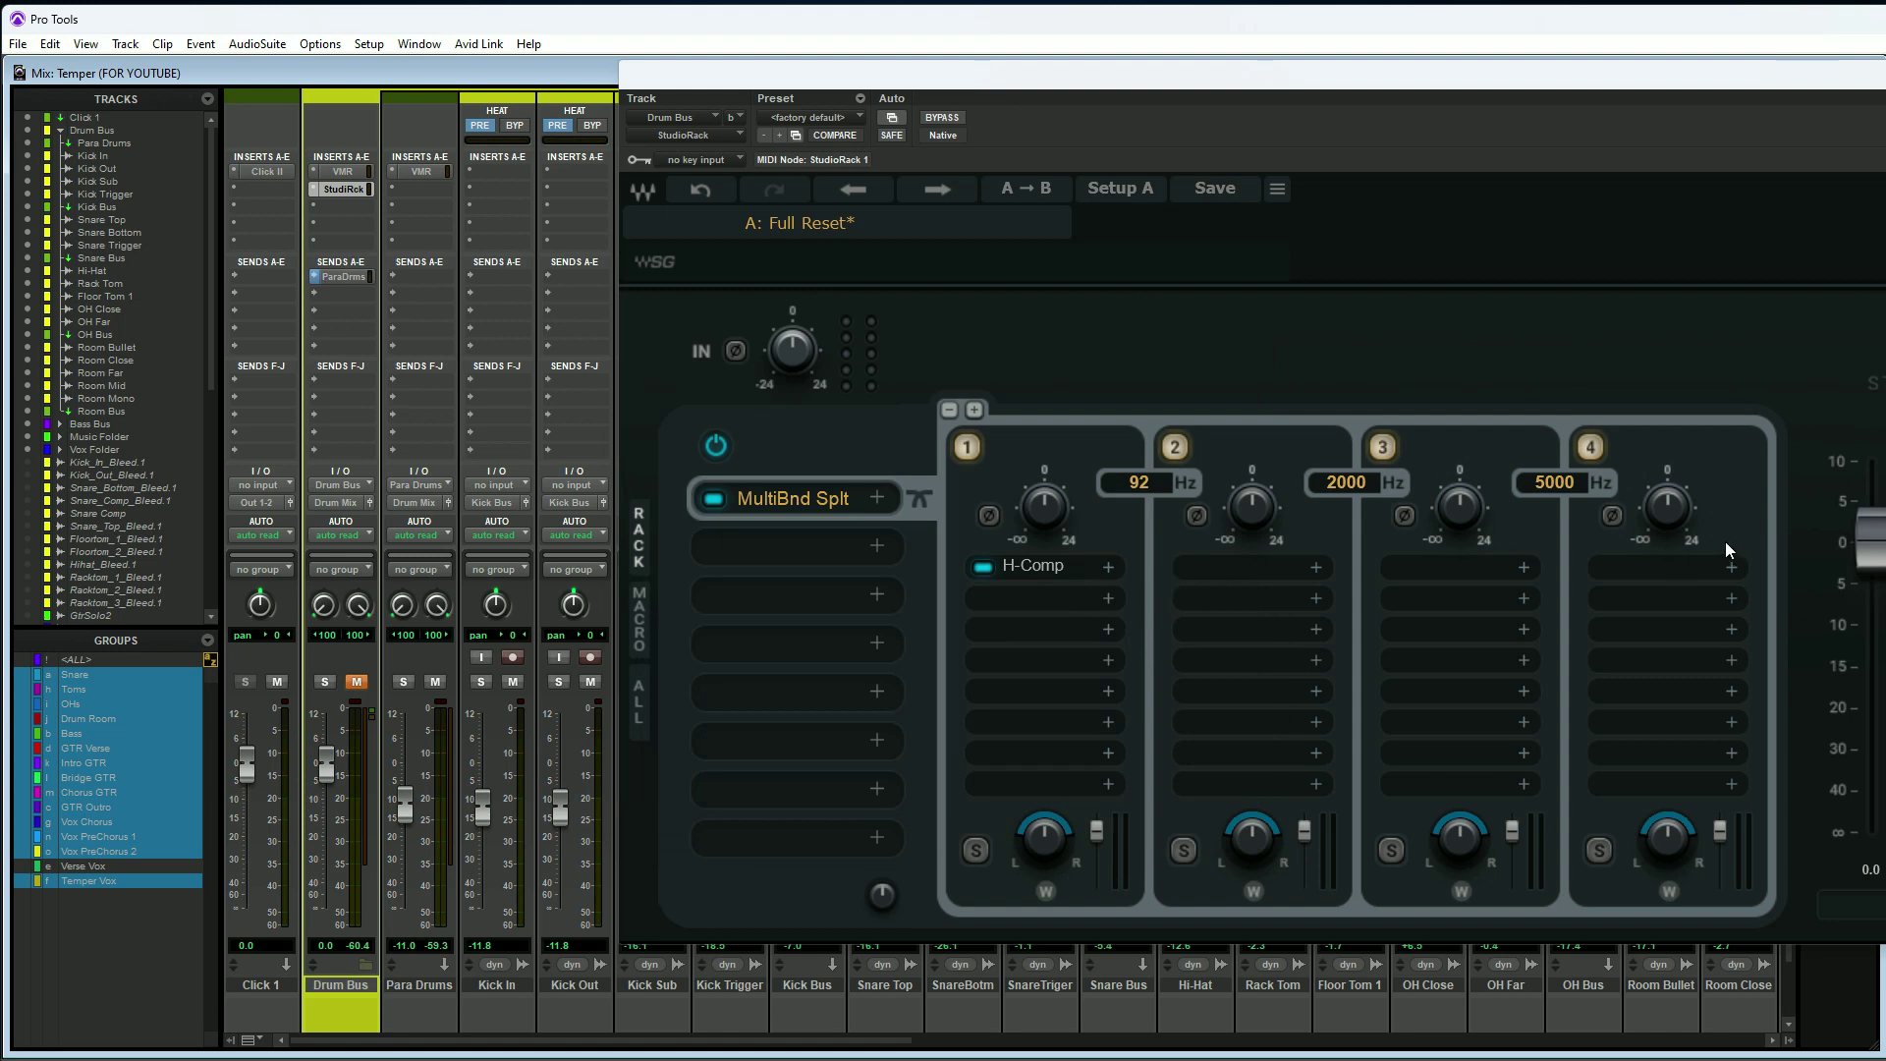
Copy the H-Comp into bands 3 and 4 of the multiband split, closing each plugin window.
{"action": "left_click", "coordinate": [1041, 567]}
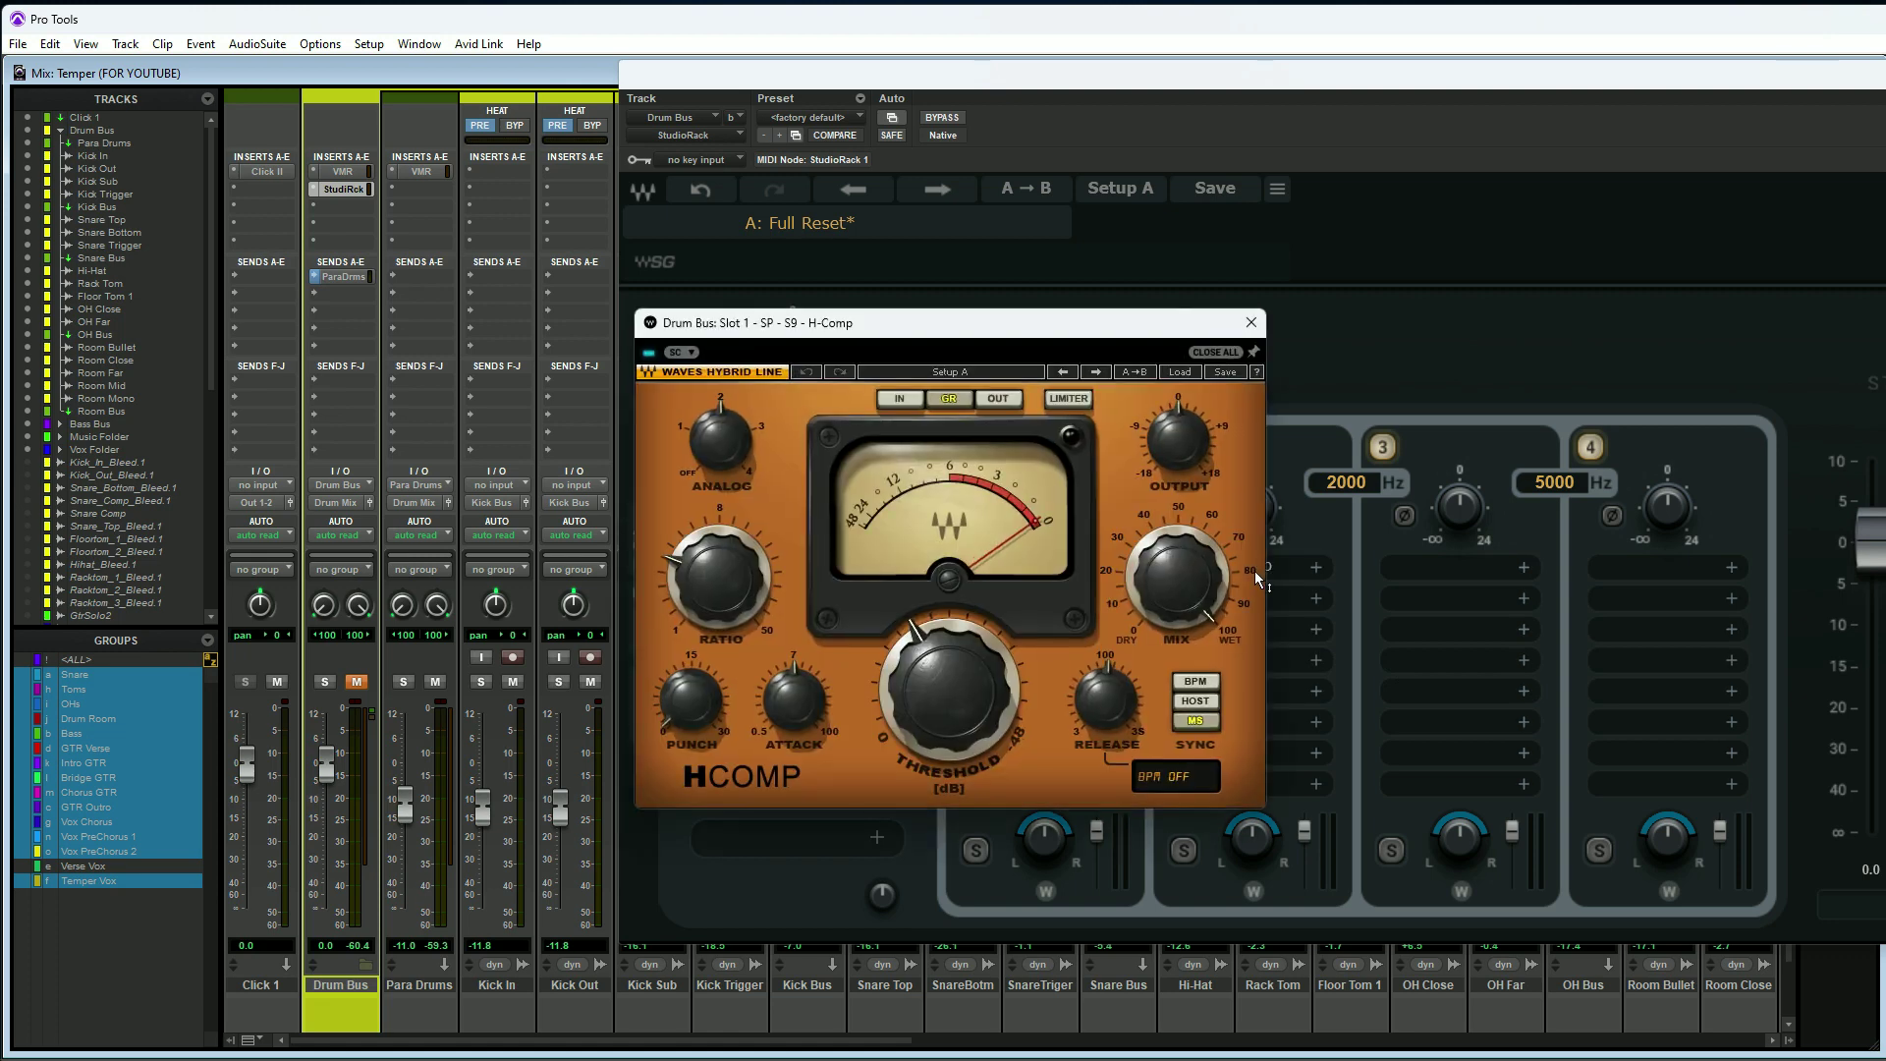
{"action": "left_click", "coordinate": [1251, 322]}
{"action": "left_click_drag", "start_coordinate": [1257, 568], "coordinate": [1456, 564]}
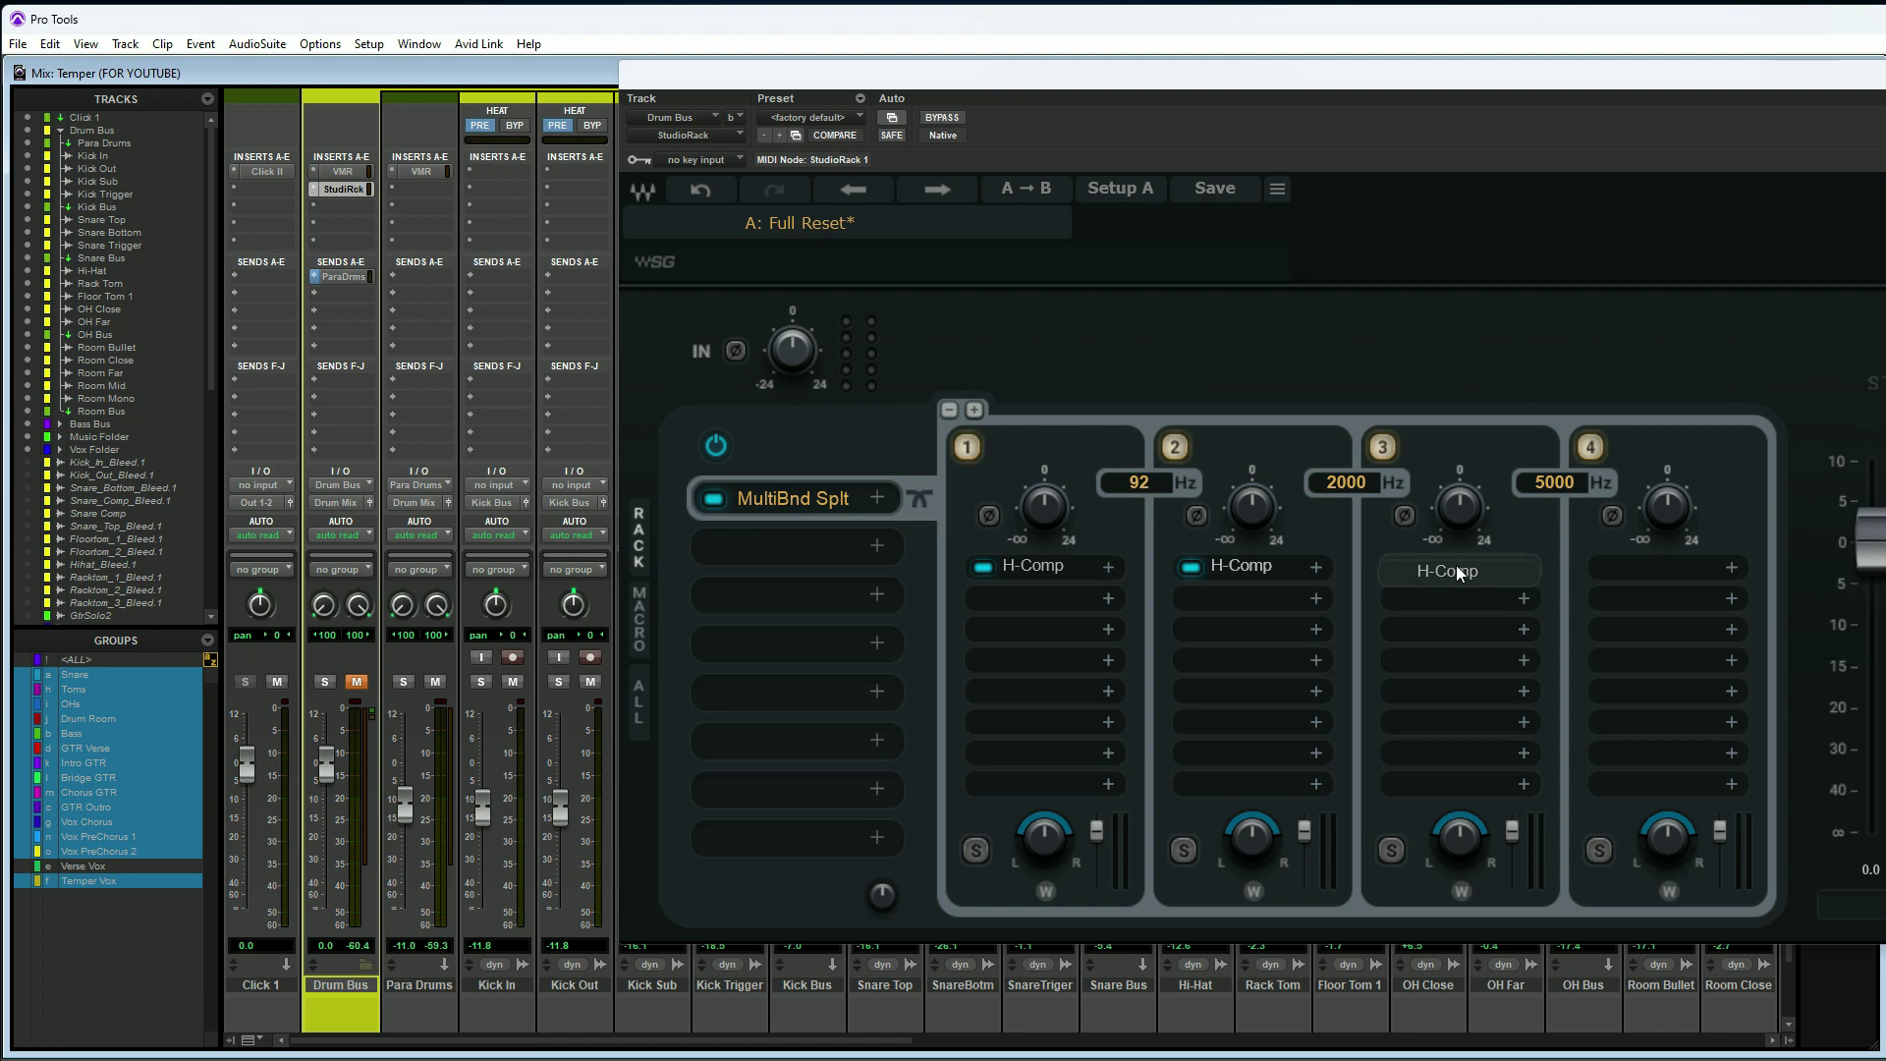
{"action": "left_click", "coordinate": [1450, 559]}
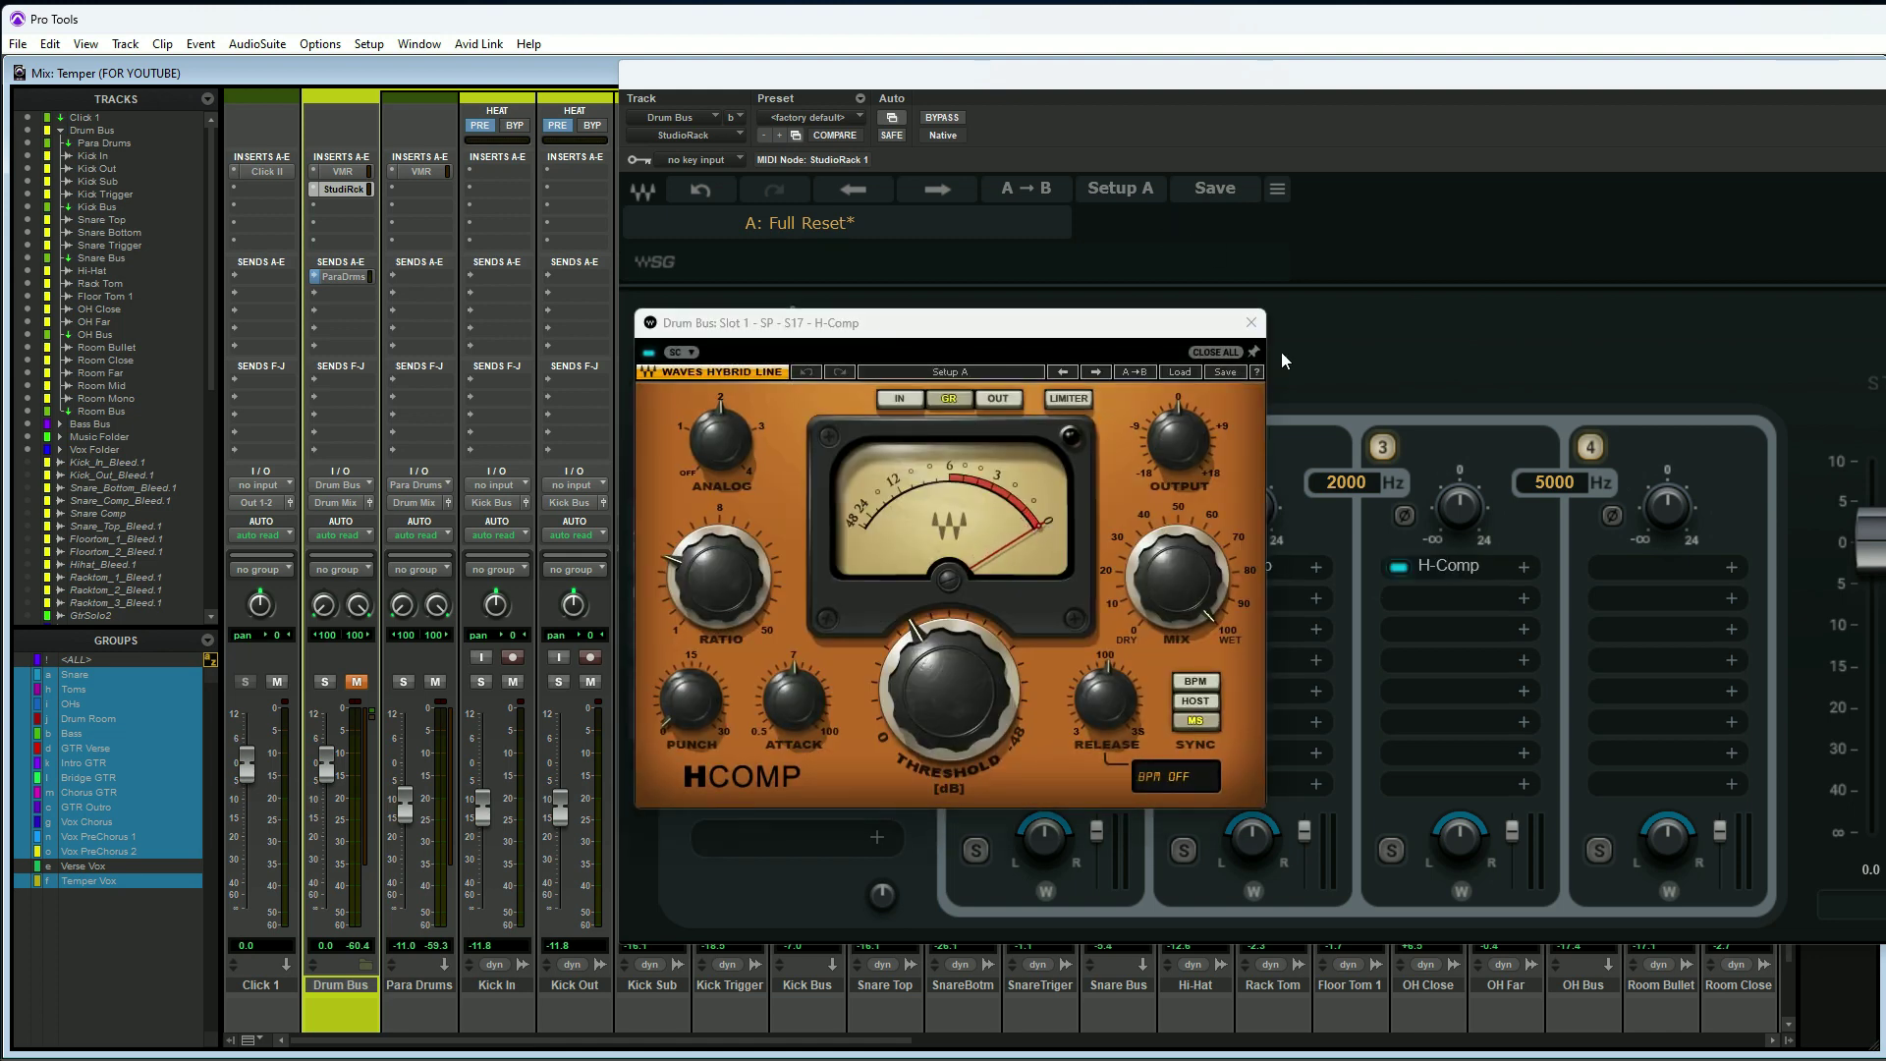
{"action": "left_click", "coordinate": [1250, 322]}
{"action": "left_click_drag", "start_coordinate": [1443, 566], "coordinate": [1632, 558]}
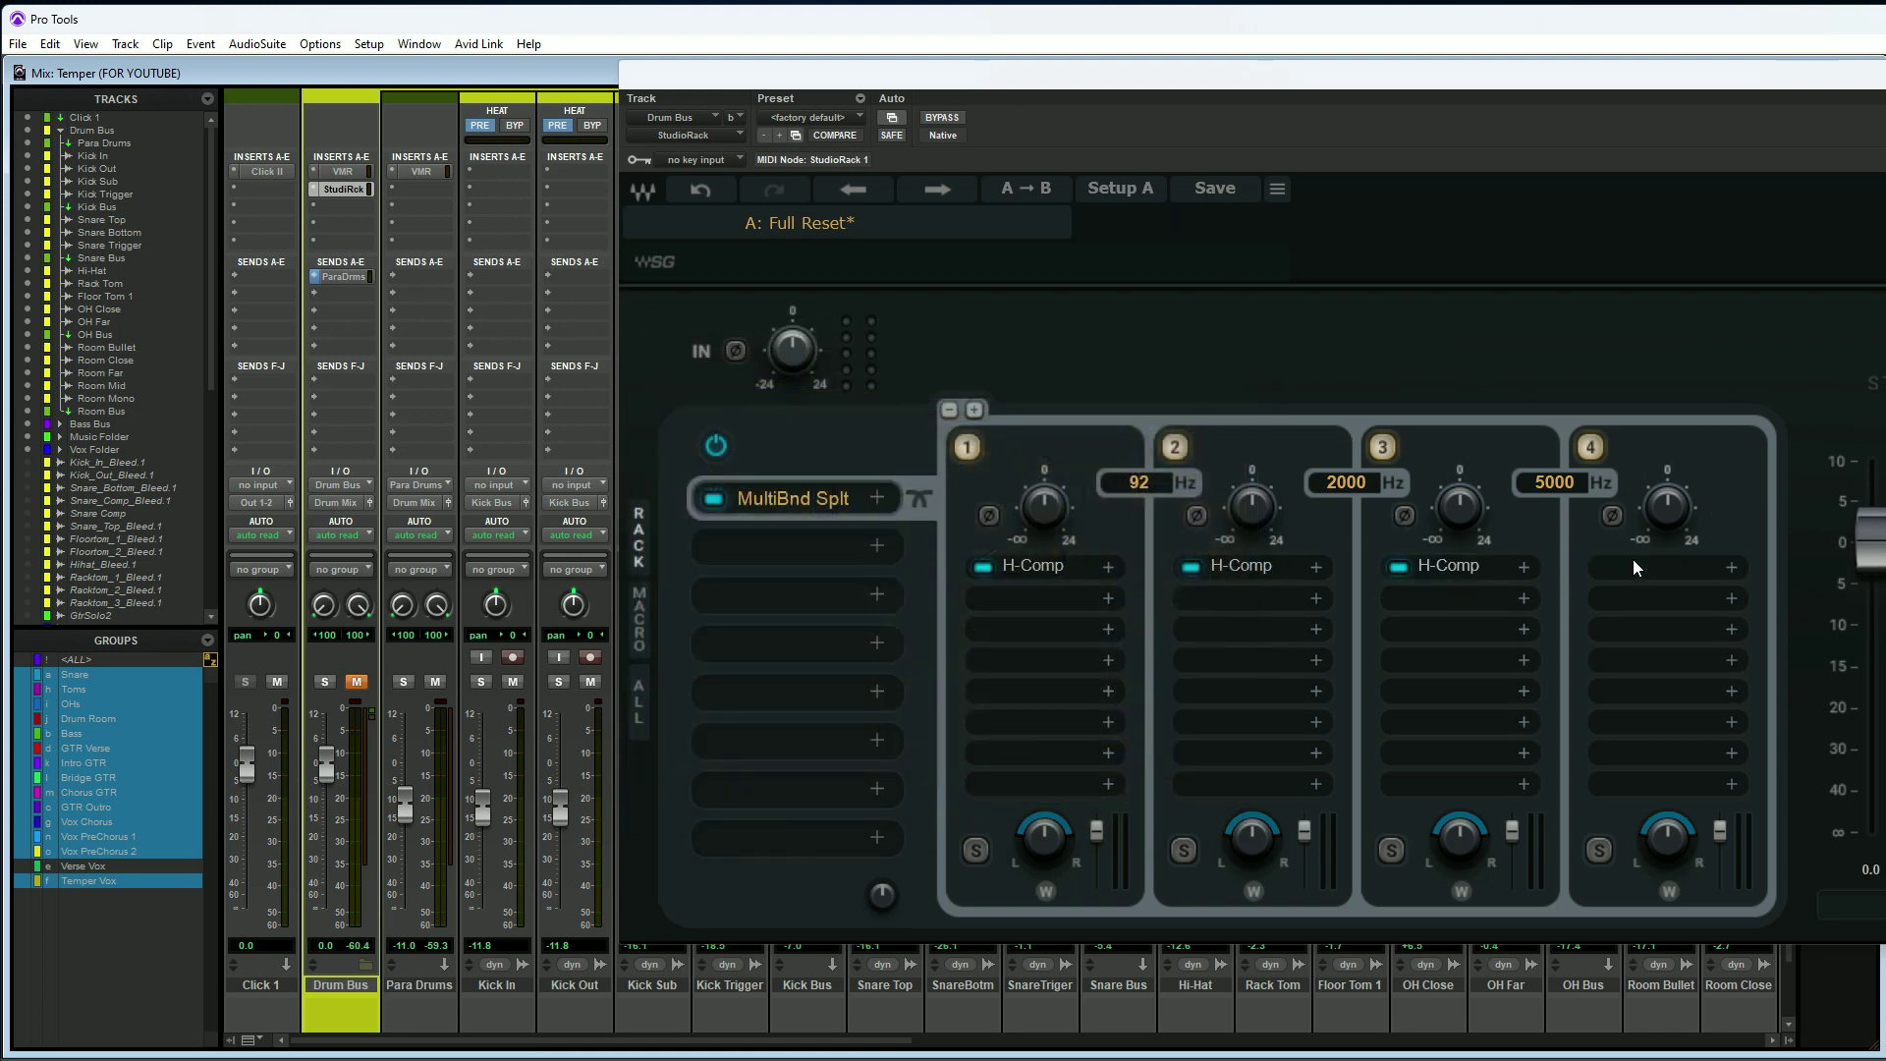
{"action": "left_click", "coordinate": [1632, 558]}
{"action": "left_click", "coordinate": [1250, 322]}
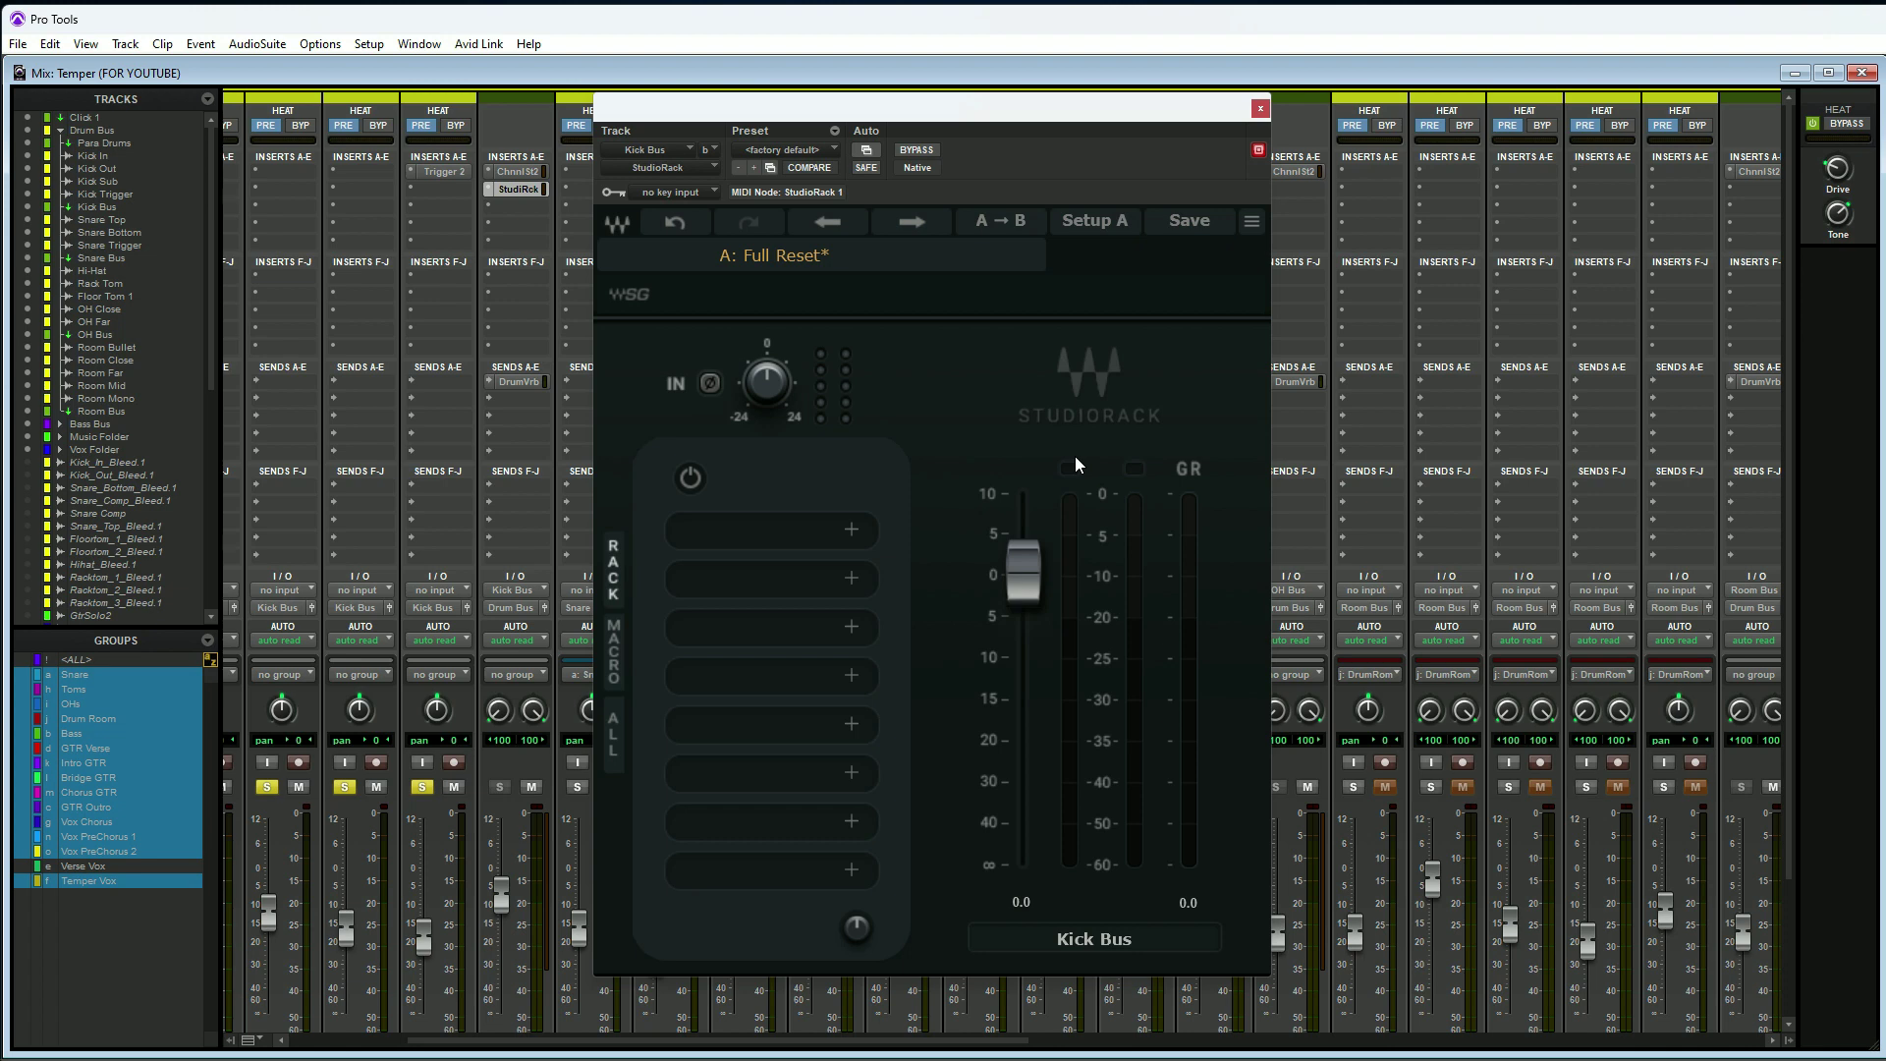
Load a Parallel Split into the Kick Bus rack's first slot and switch on chain 2.
{"action": "left_click", "coordinate": [768, 533]}
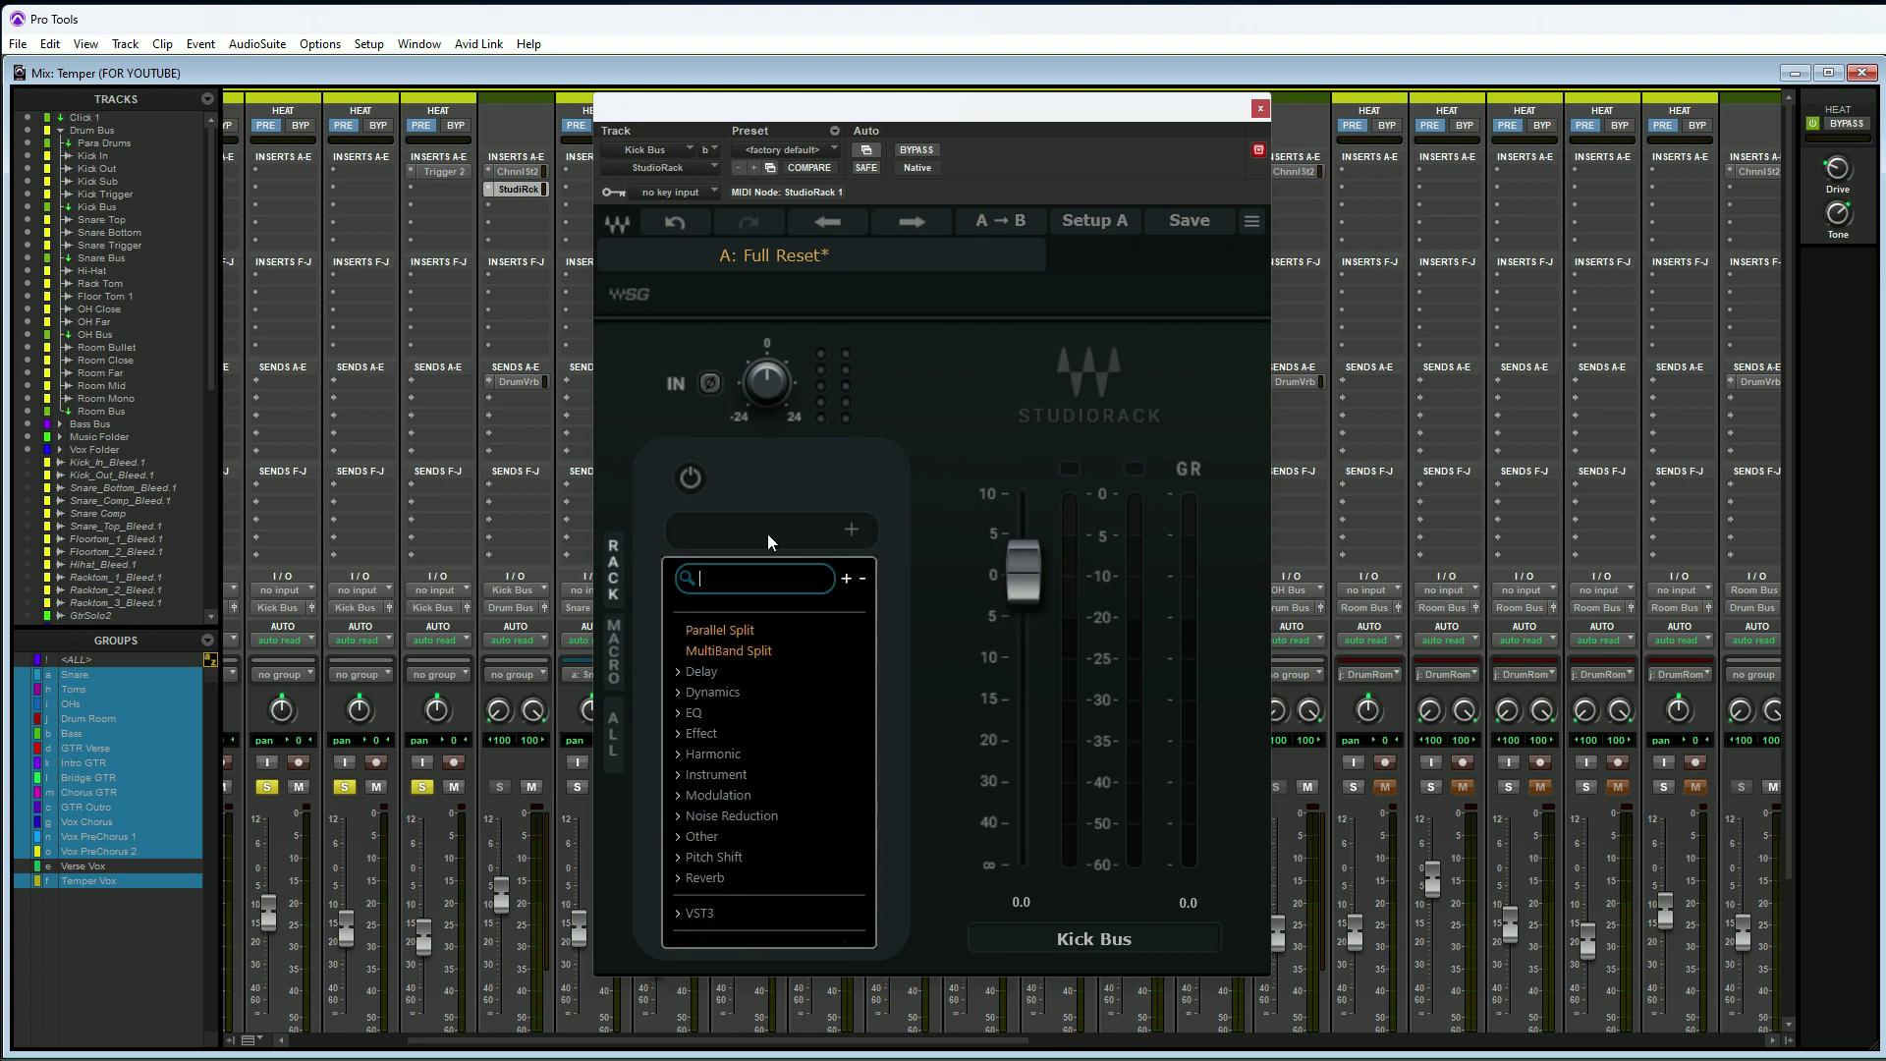
{"action": "left_click", "coordinate": [722, 633]}
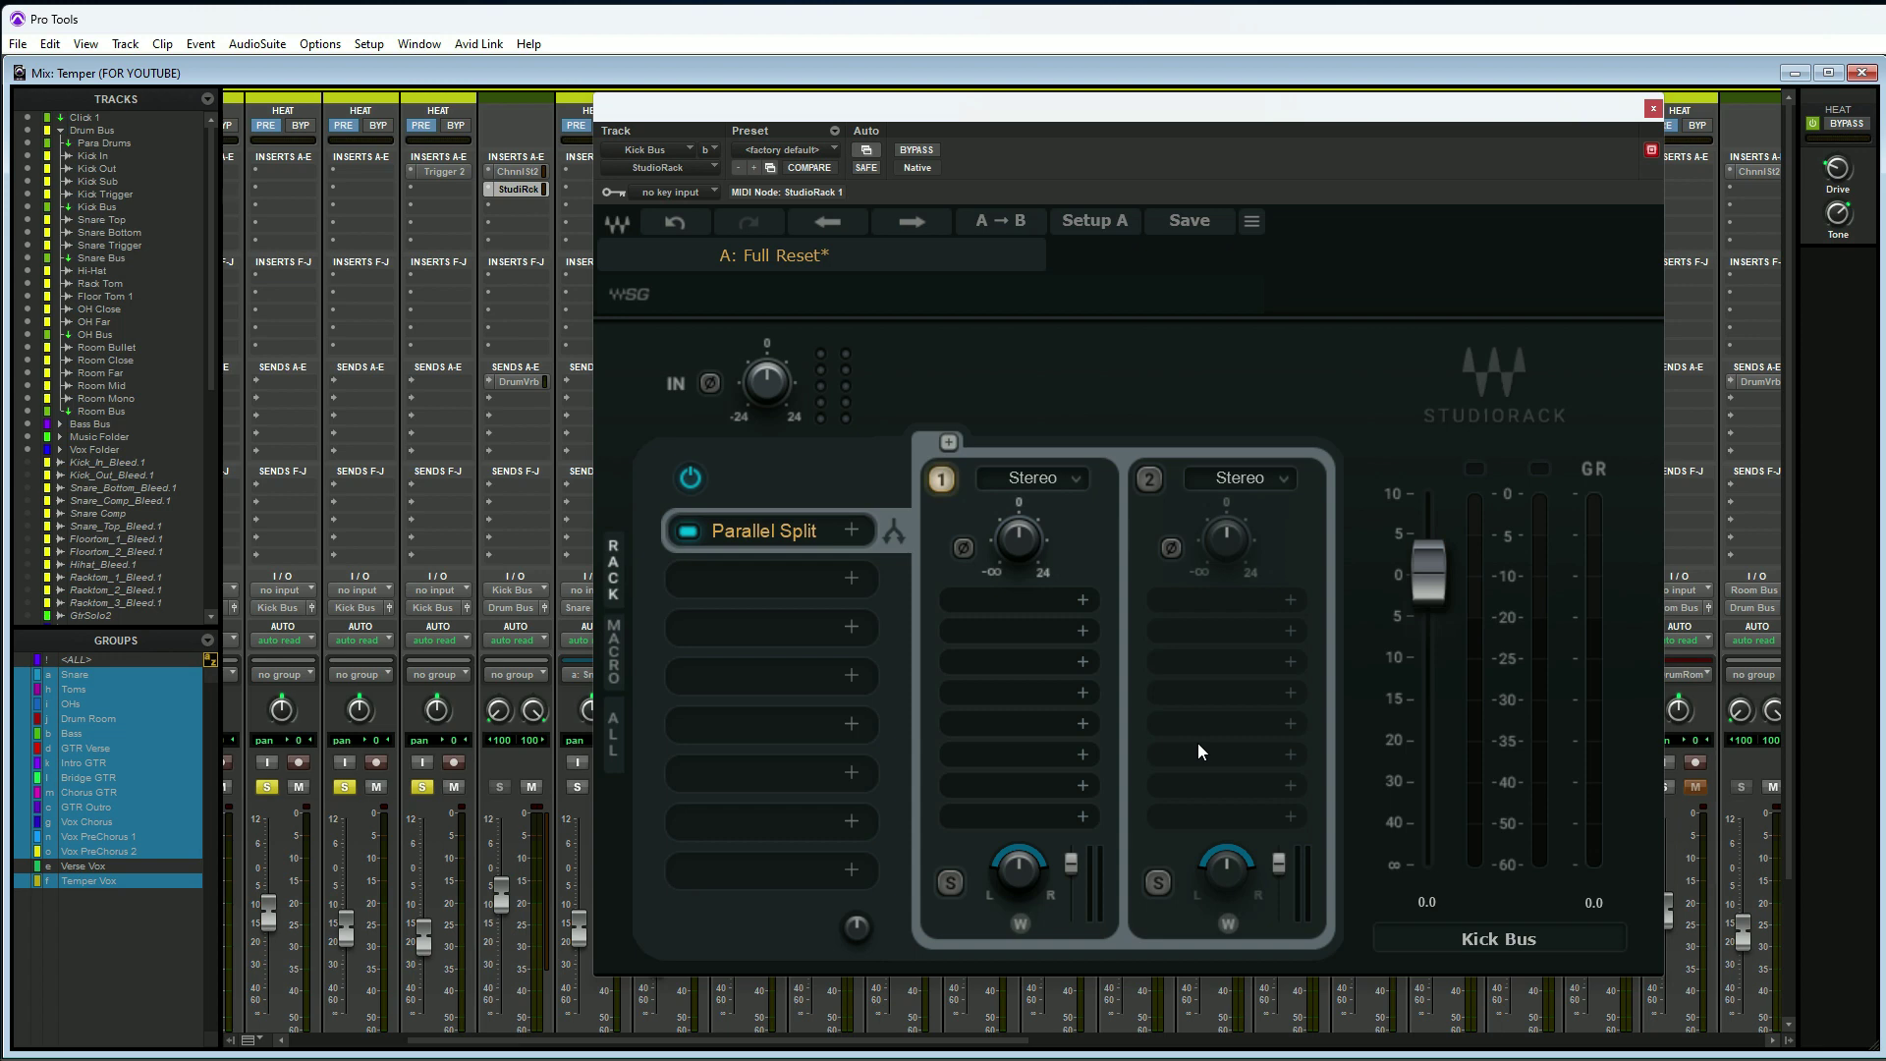
{"action": "left_click", "coordinate": [1148, 481]}
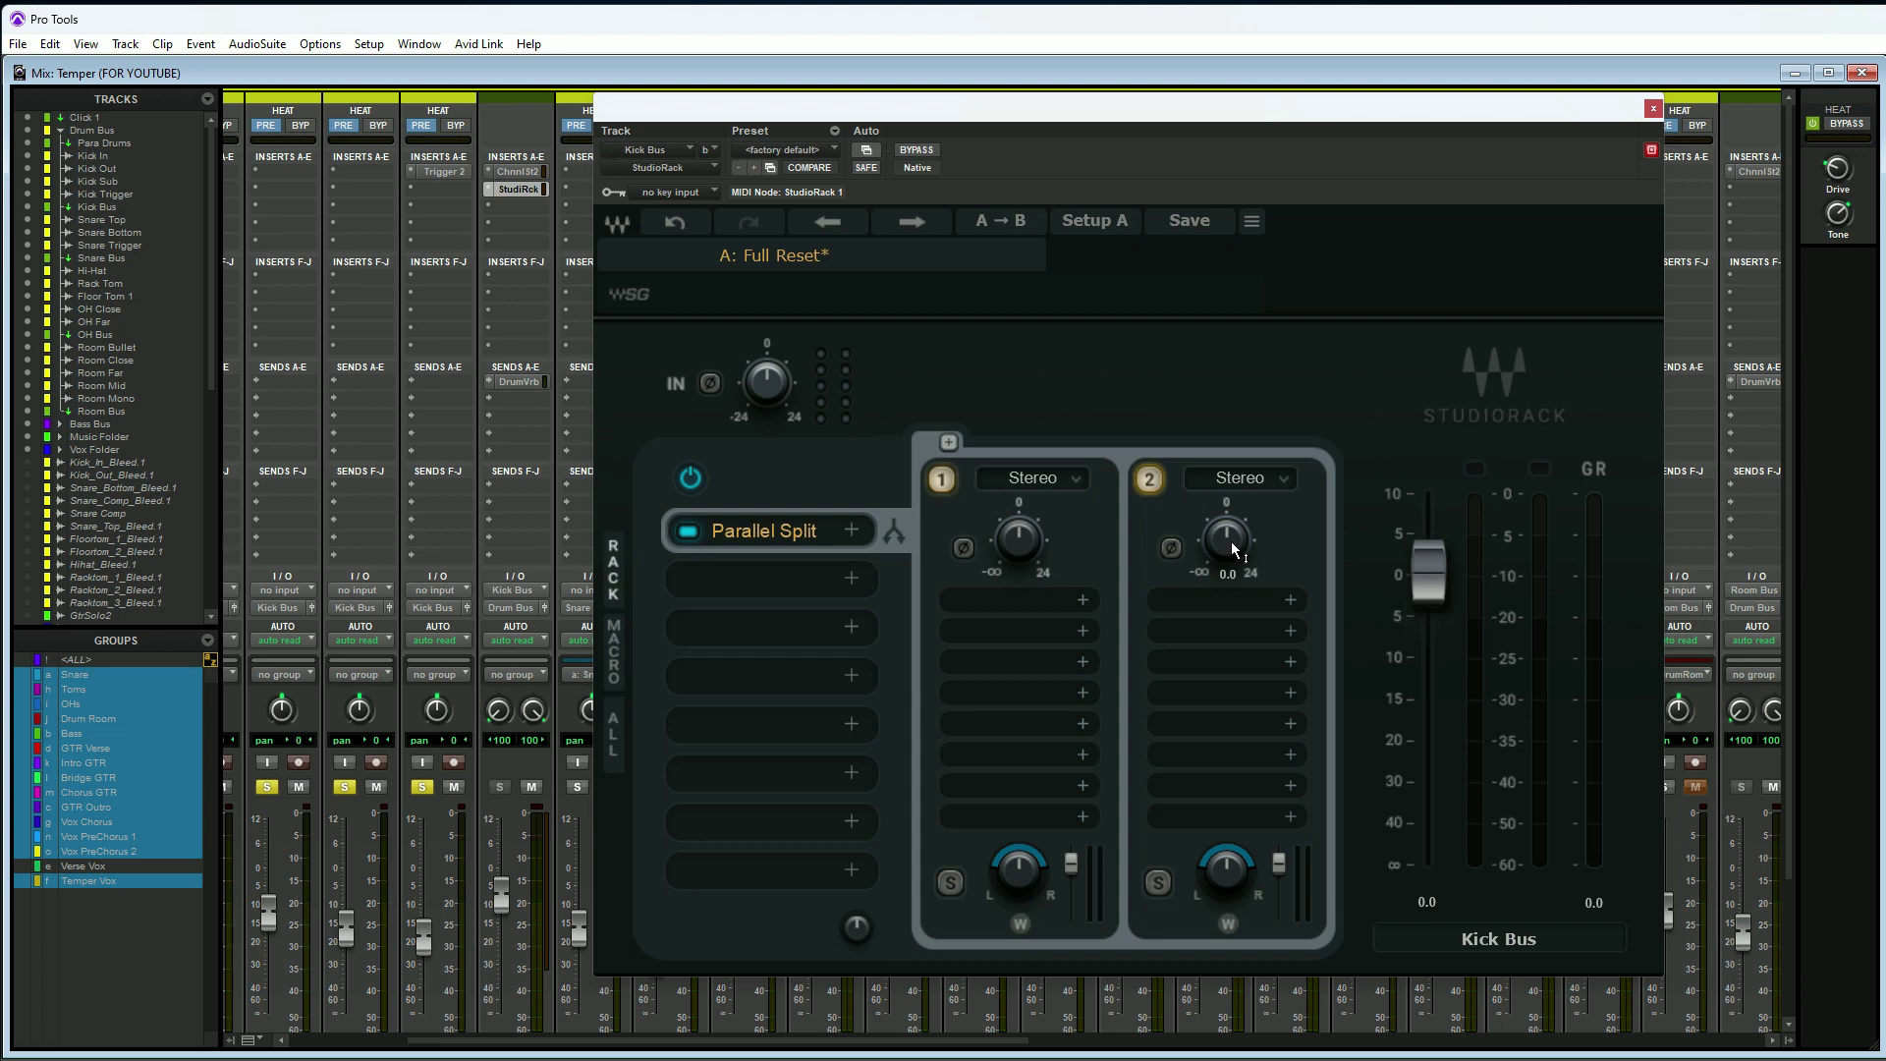
{"action": "left_click", "coordinate": [1289, 603]}
Load Smack Attack into chain 2 with the Drums > KickTheSun preset and close its window.
{"action": "type", "text": "sma"}
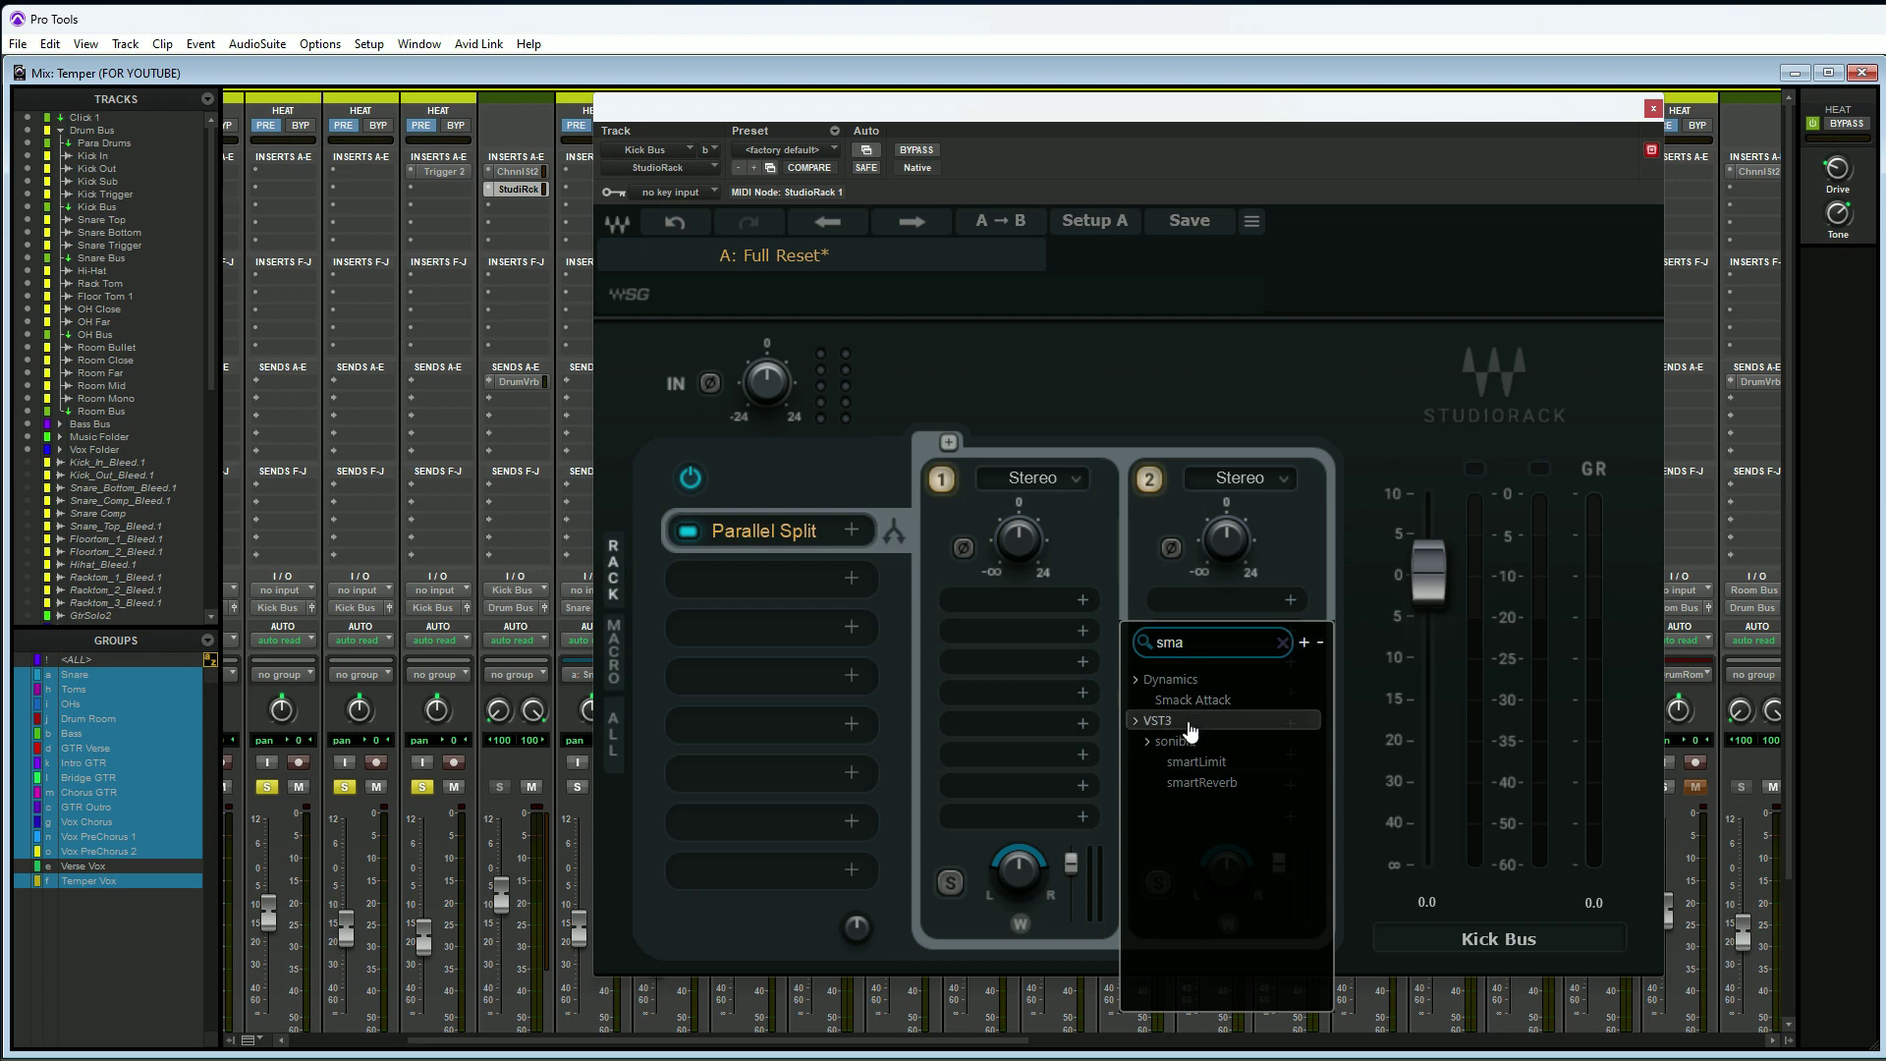
{"action": "left_click", "coordinate": [1192, 699]}
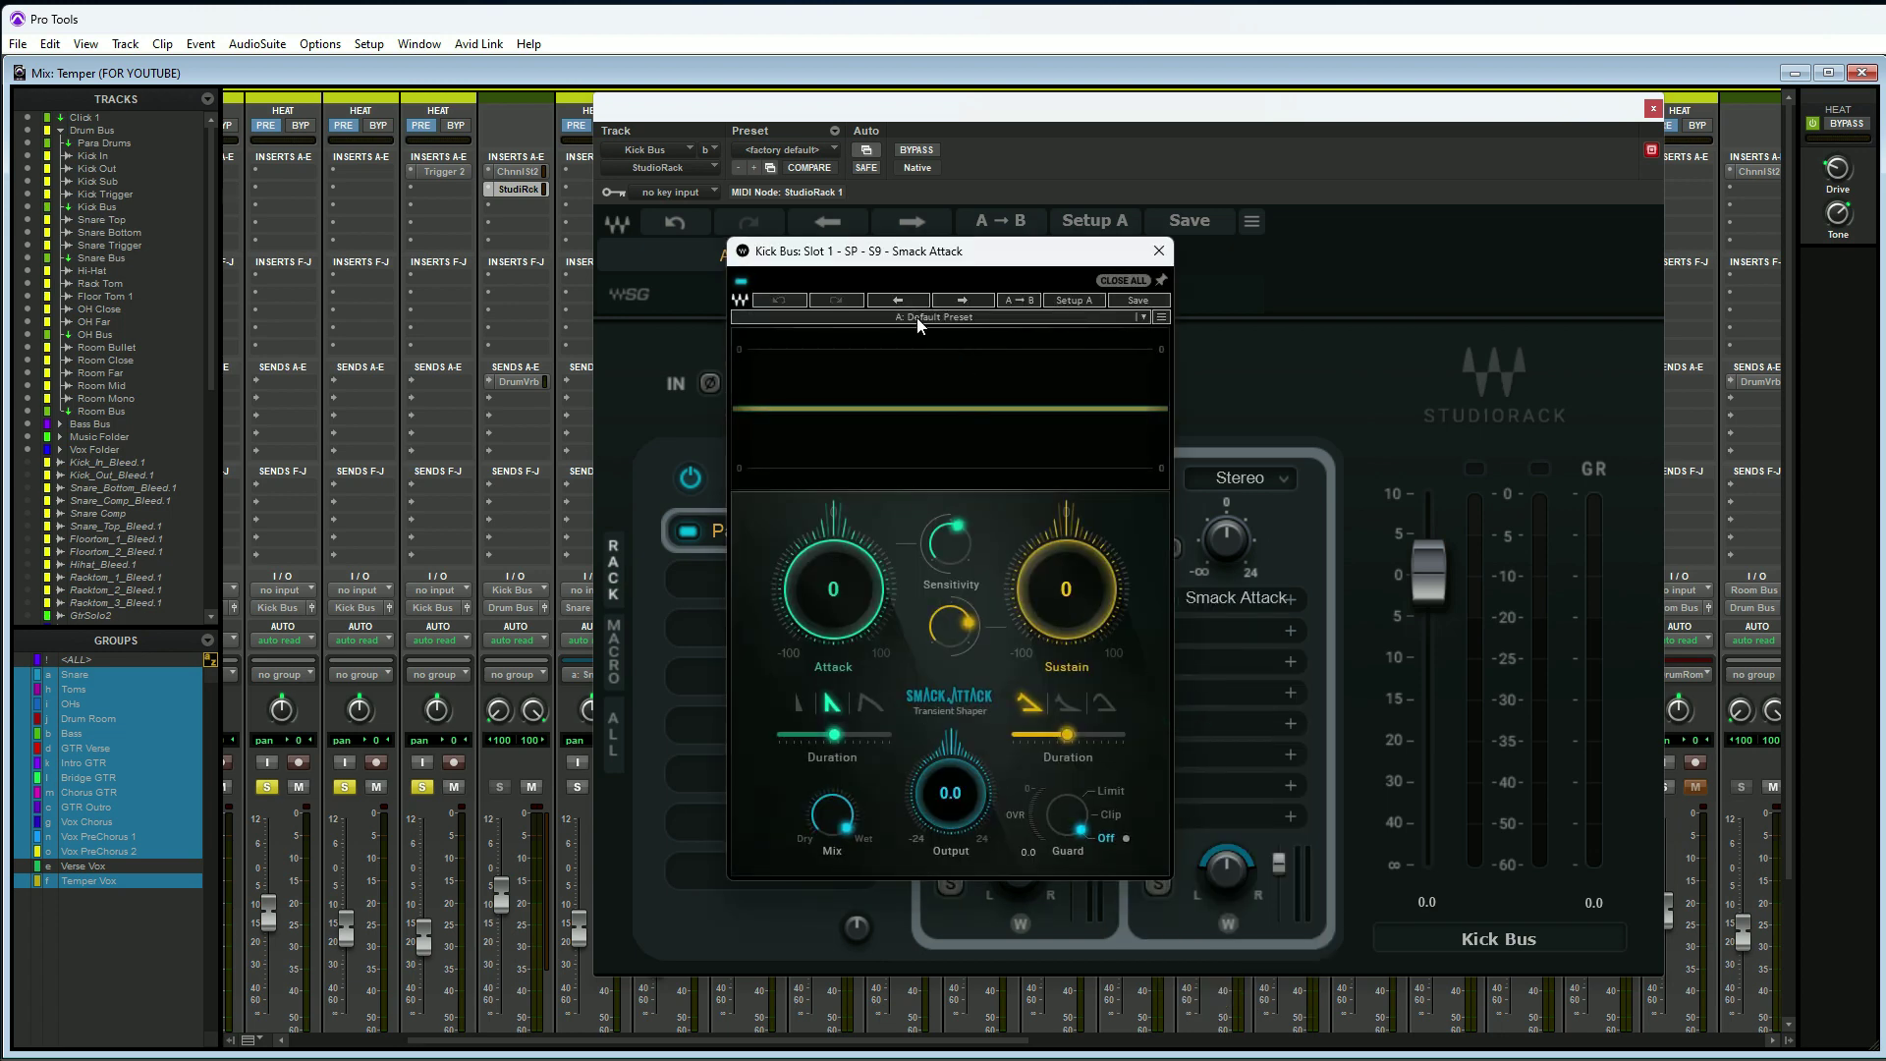
{"action": "left_click", "coordinate": [916, 316]}
{"action": "mouse_move", "coordinate": [995, 562]}
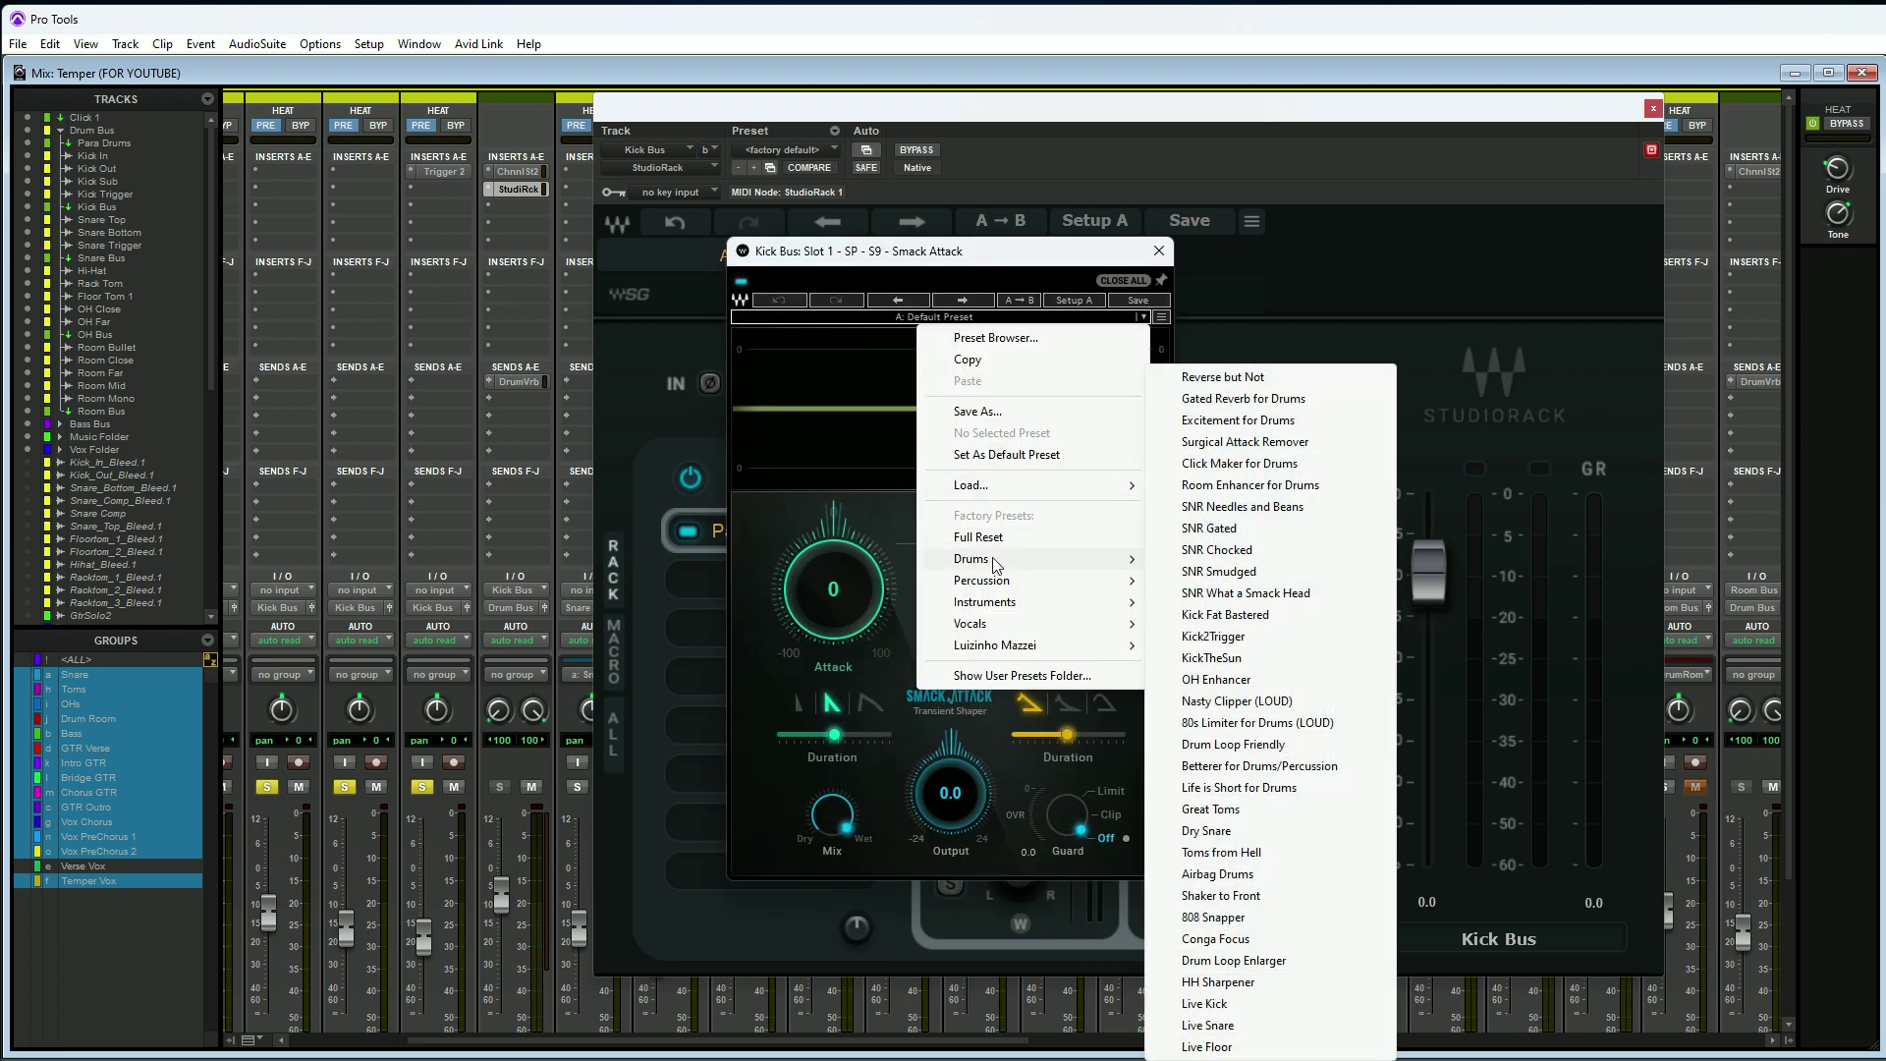
{"action": "left_click", "coordinate": [1205, 659]}
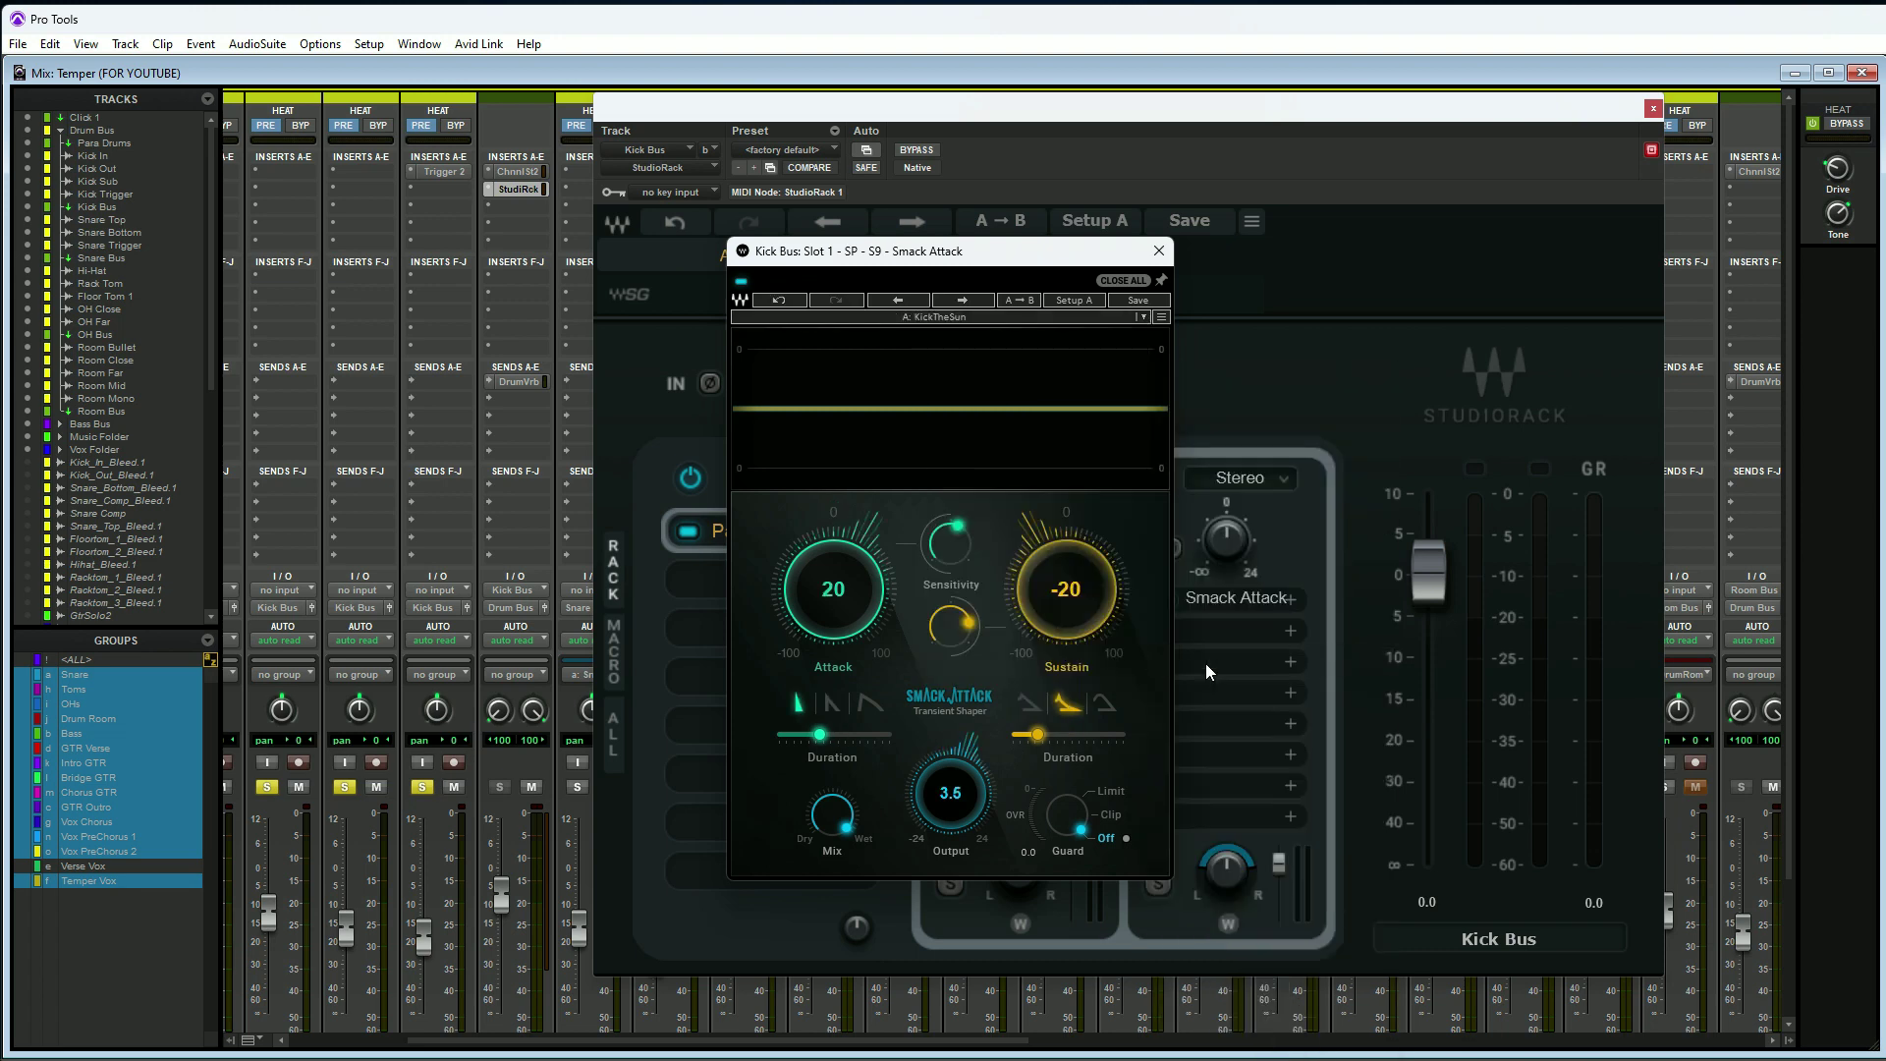
{"action": "left_click", "coordinate": [1159, 253]}
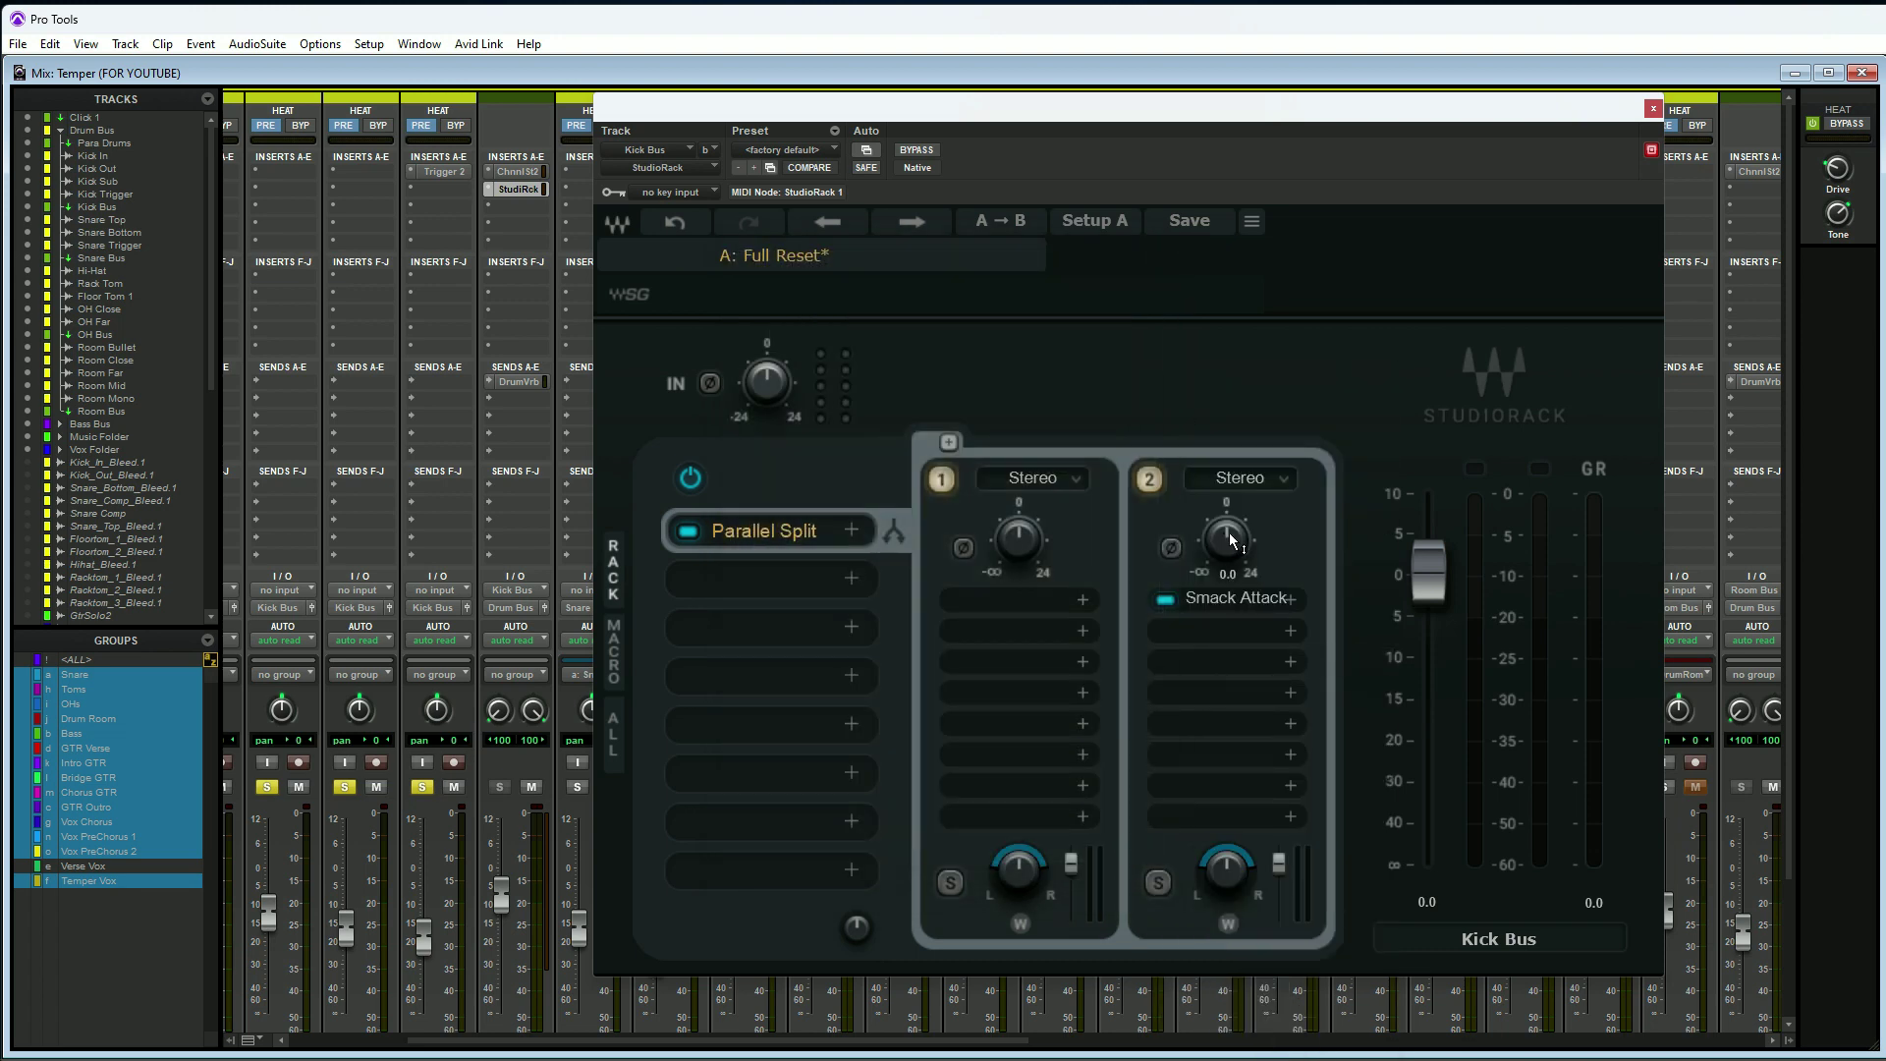
Start playback and lower chain 2's level to -21.5.
{"action": "key", "text": "space"}
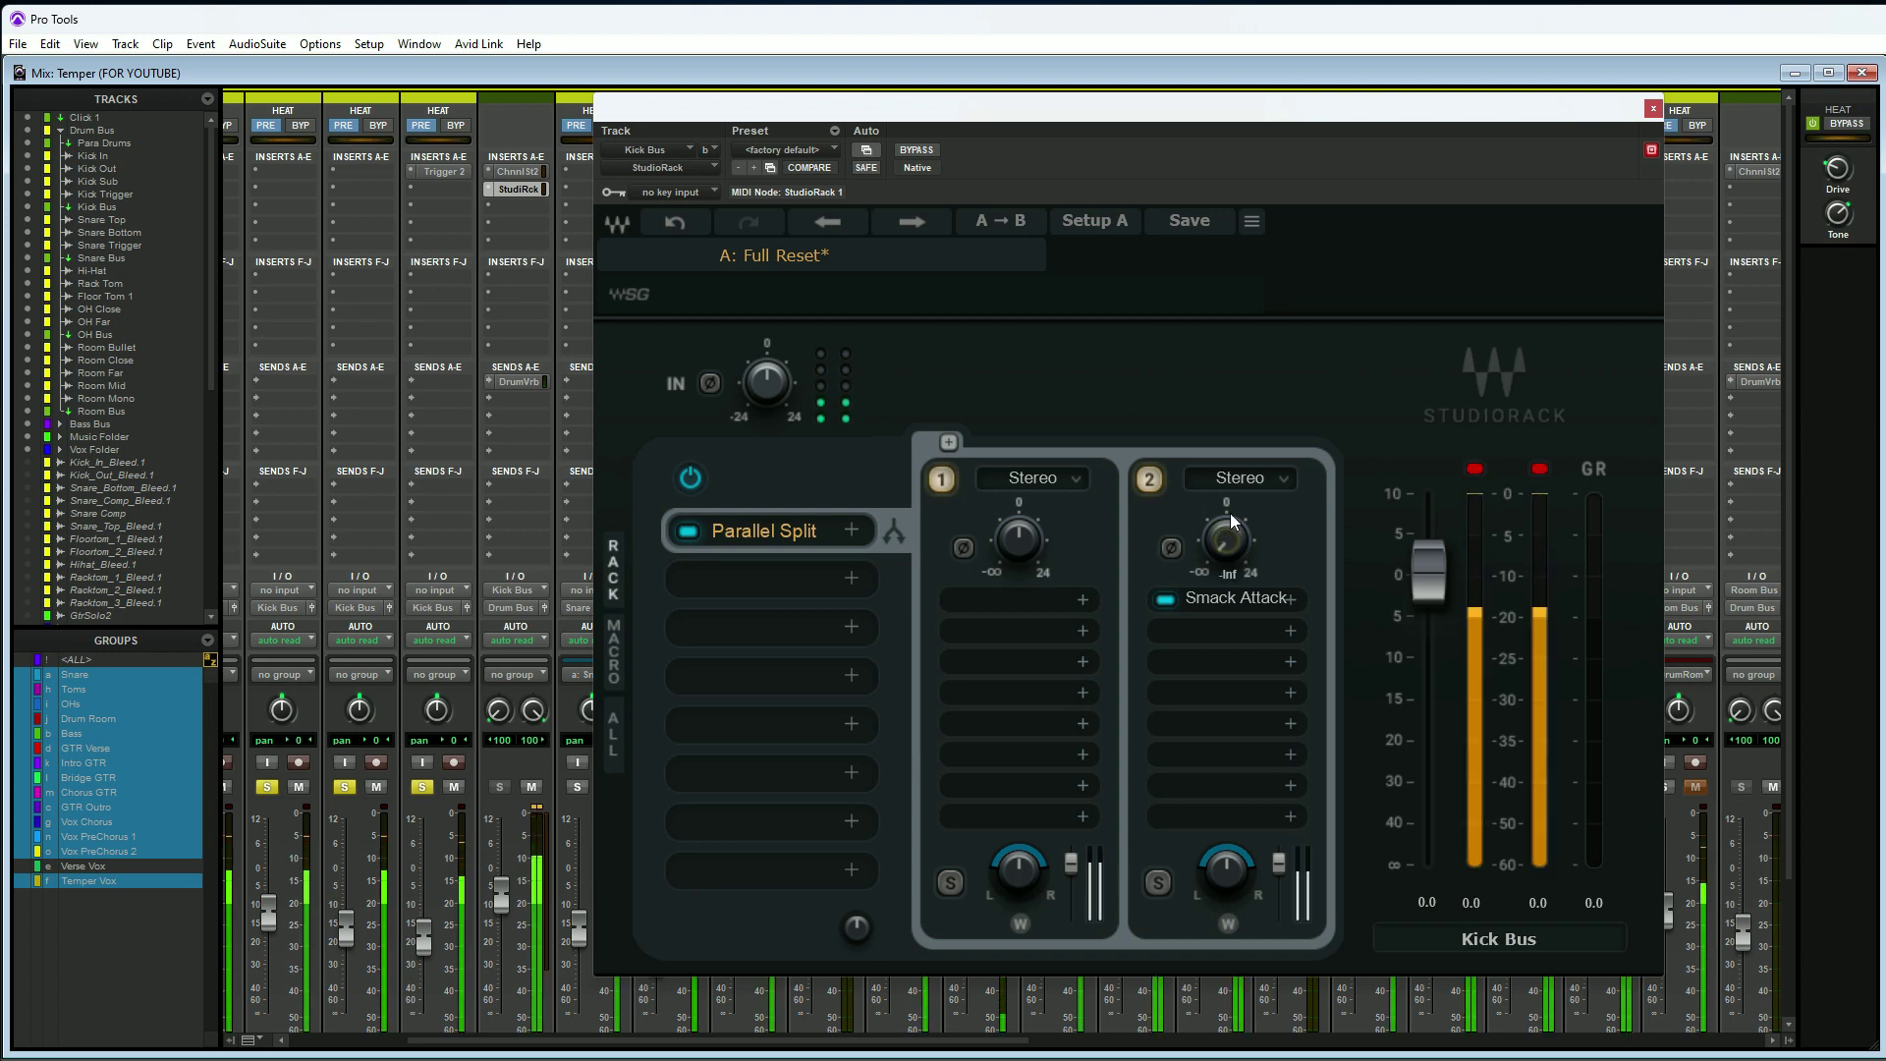
{"action": "left_click", "coordinate": [1227, 537]}
{"action": "mouse_move", "coordinate": [1227, 538]}
{"action": "left_mouse_down"}
{"action": "mouse_move", "coordinate": [1228, 589]}
{"action": "mouse_move", "coordinate": [1227, 560]}
{"action": "left_mouse_up"}
Toggle chain 2 off and on twice to compare, leave it on, and stop playback.
{"action": "left_click", "coordinate": [1150, 481]}
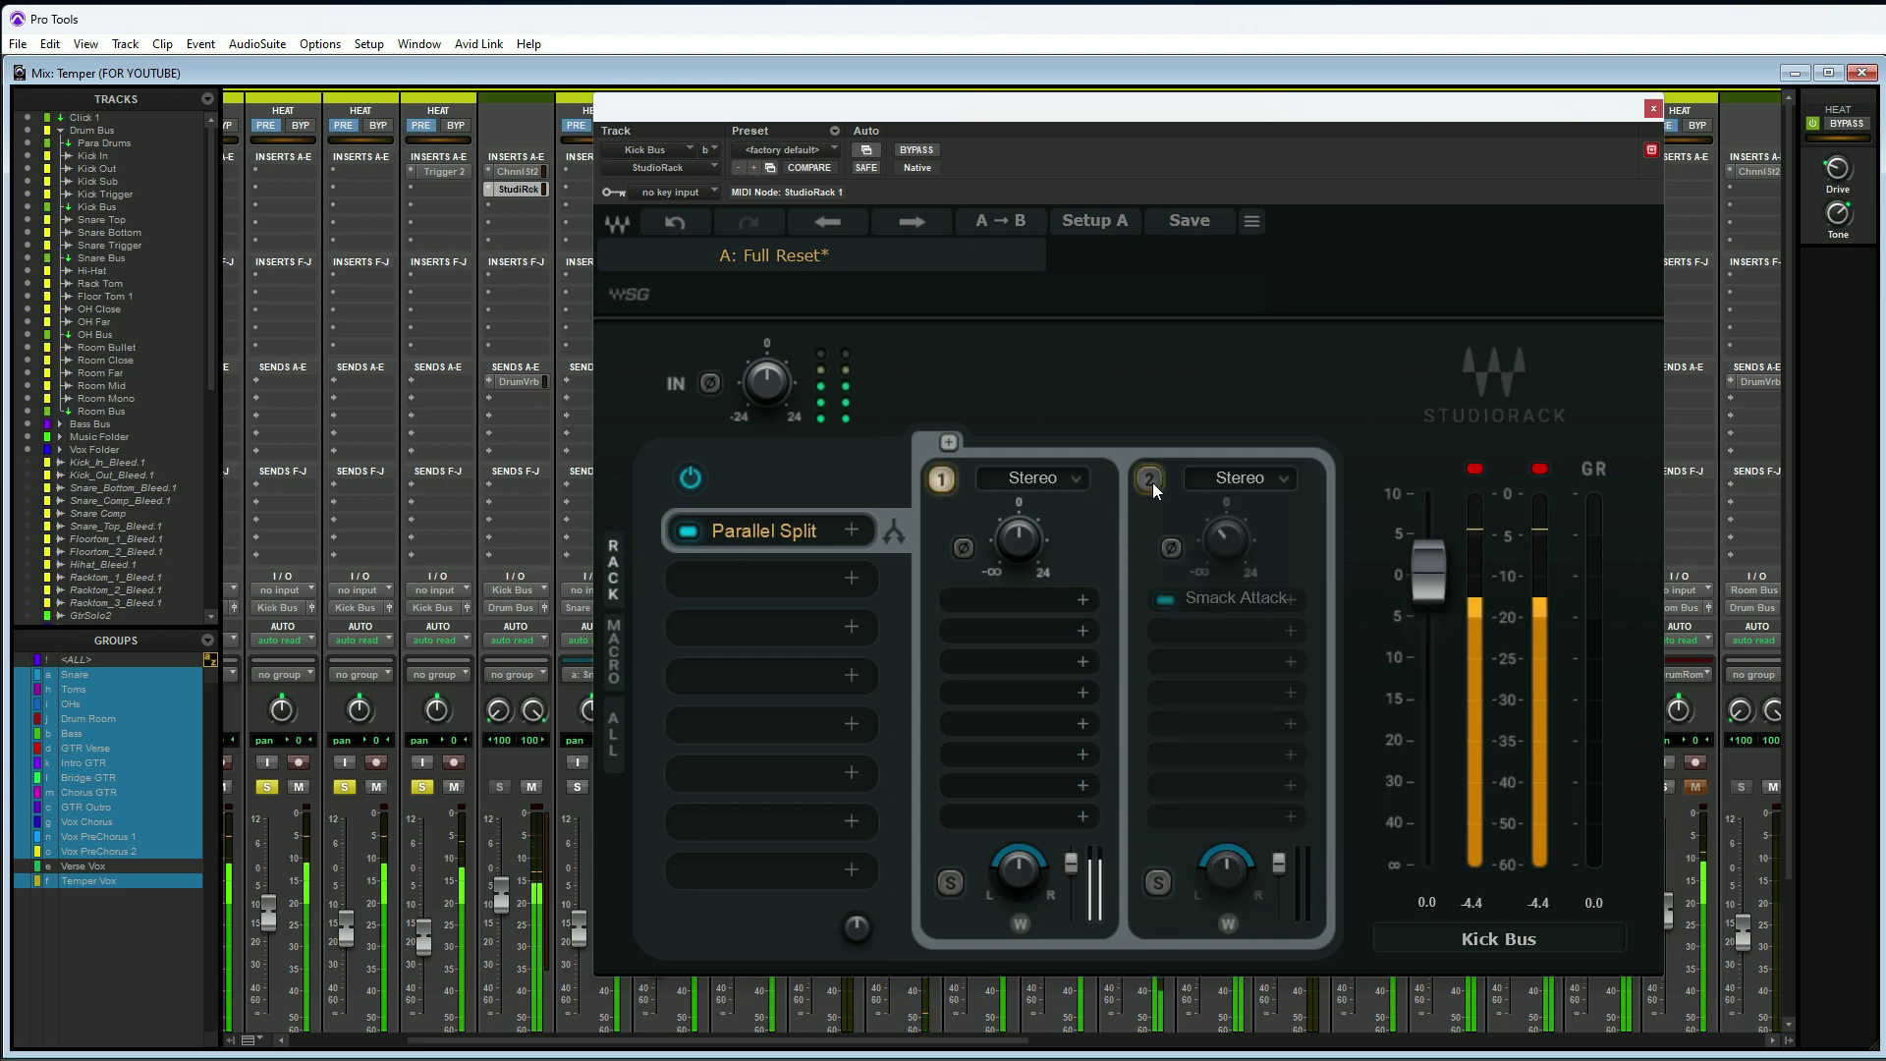
{"action": "left_click", "coordinate": [1150, 480]}
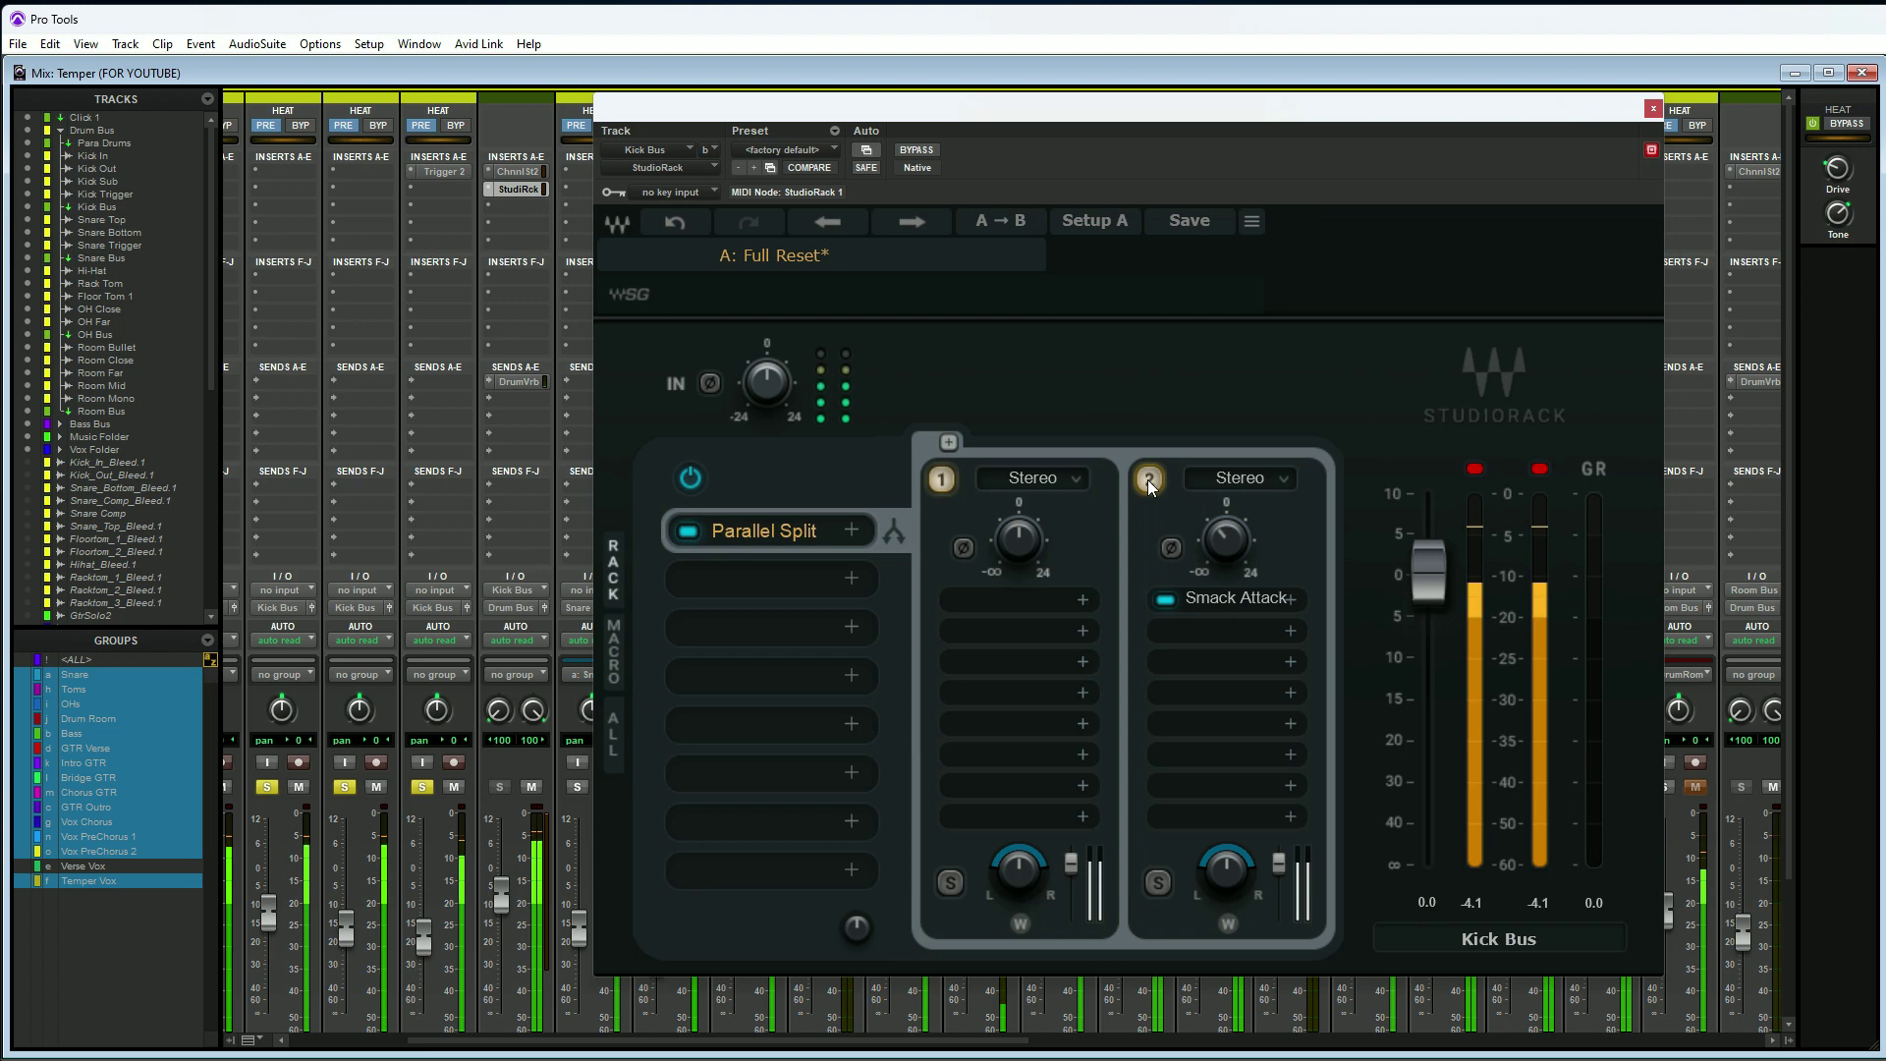
{"action": "left_click", "coordinate": [1149, 479]}
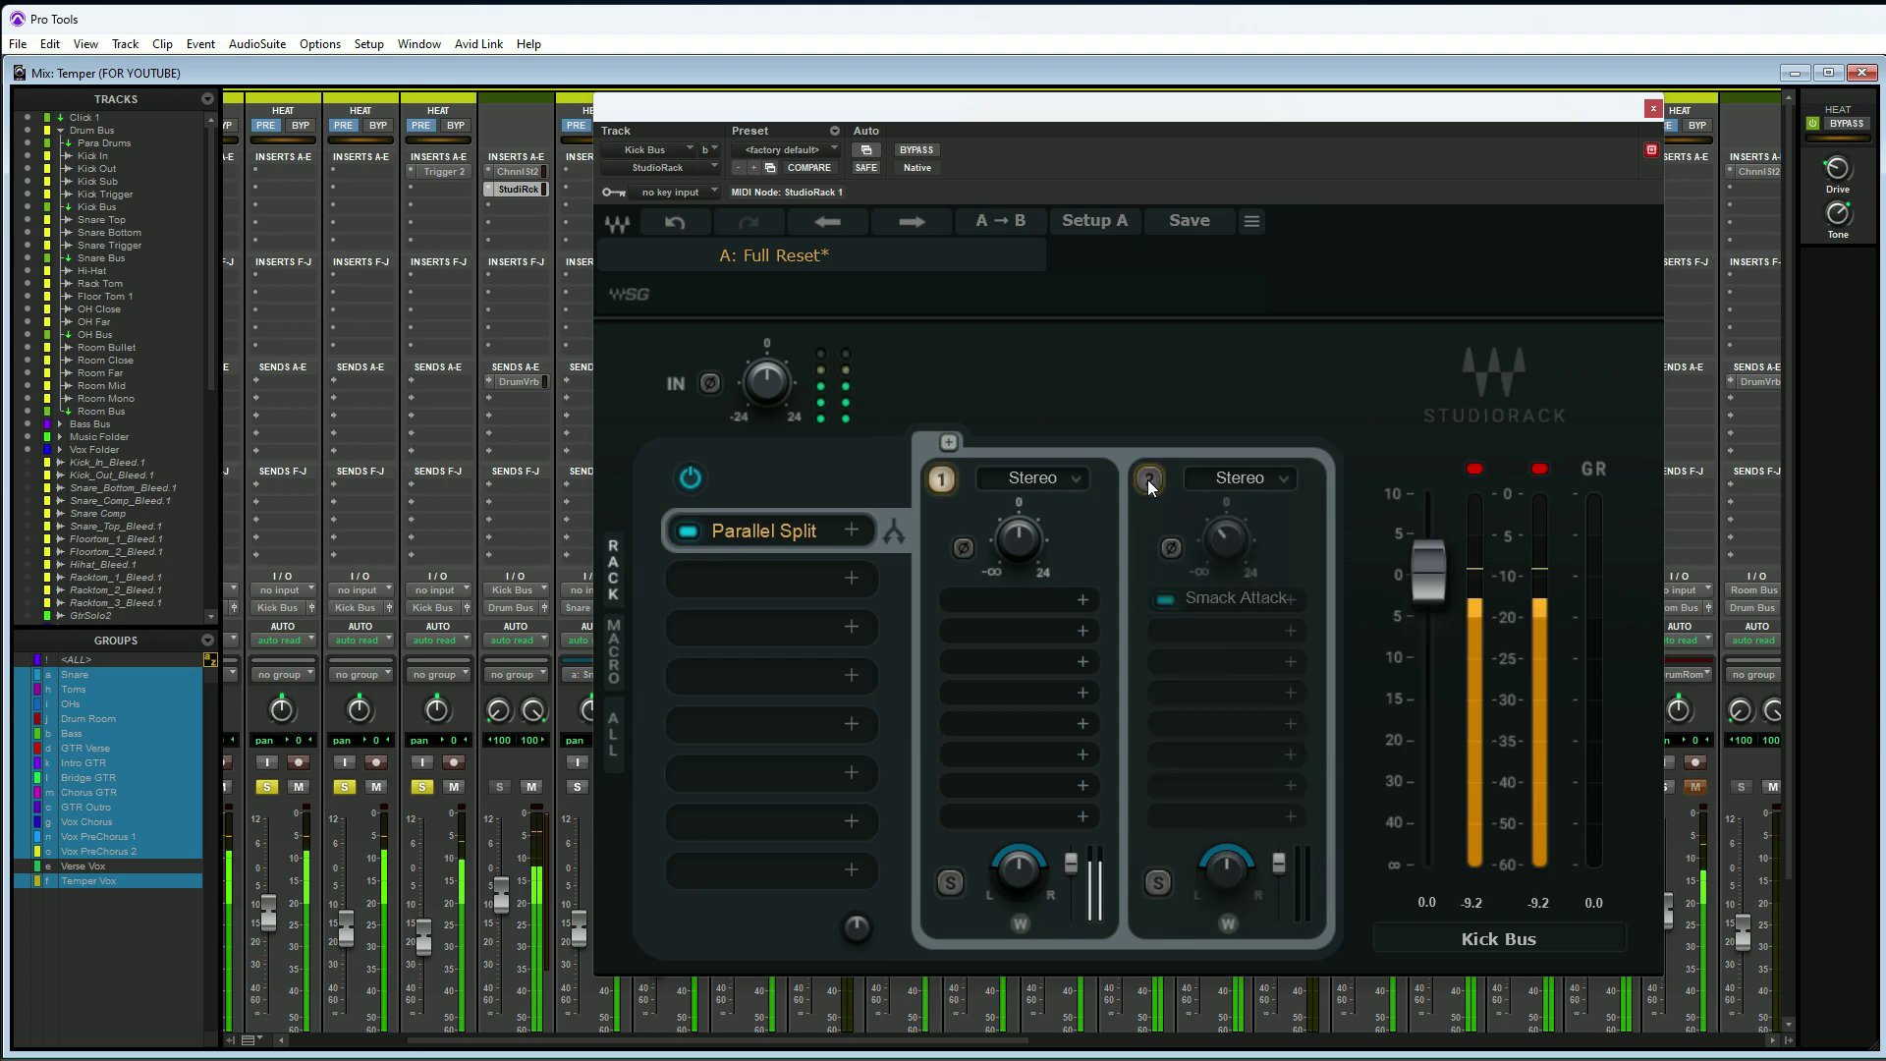
{"action": "left_click", "coordinate": [1149, 479]}
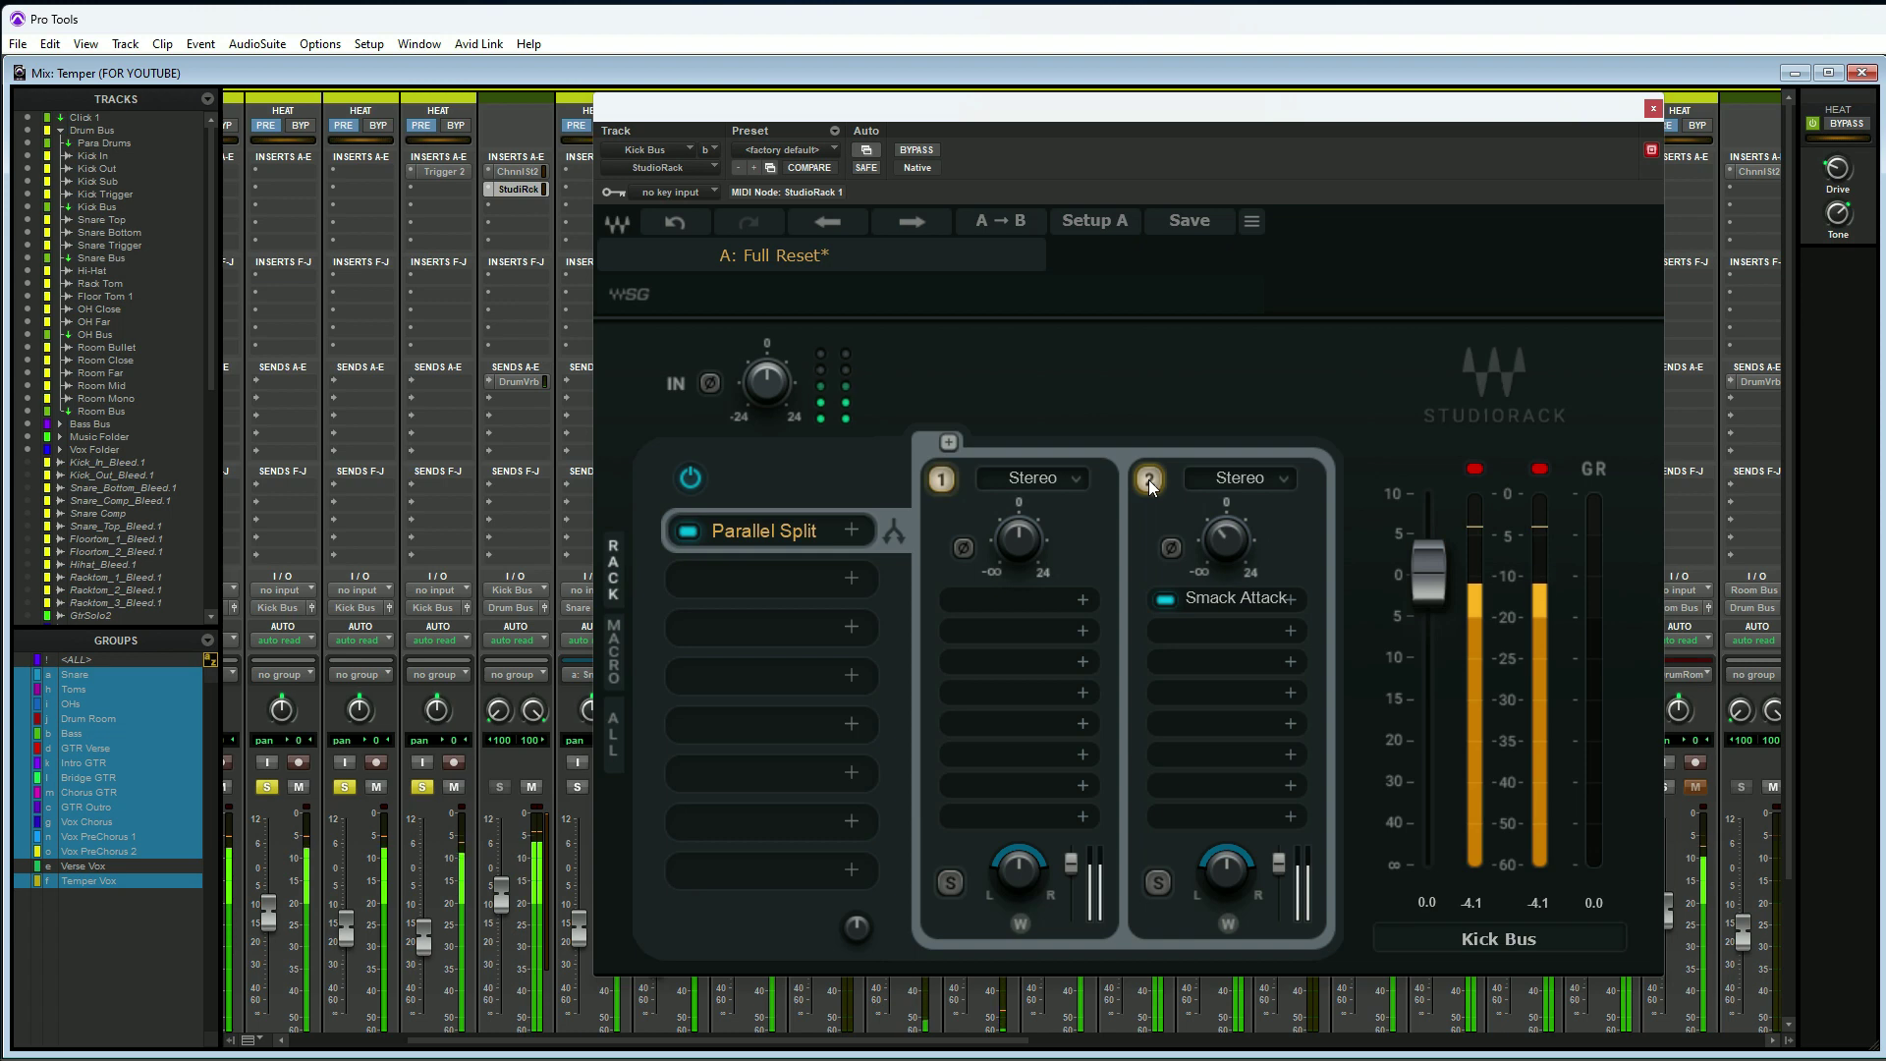
{"action": "key", "text": "space"}
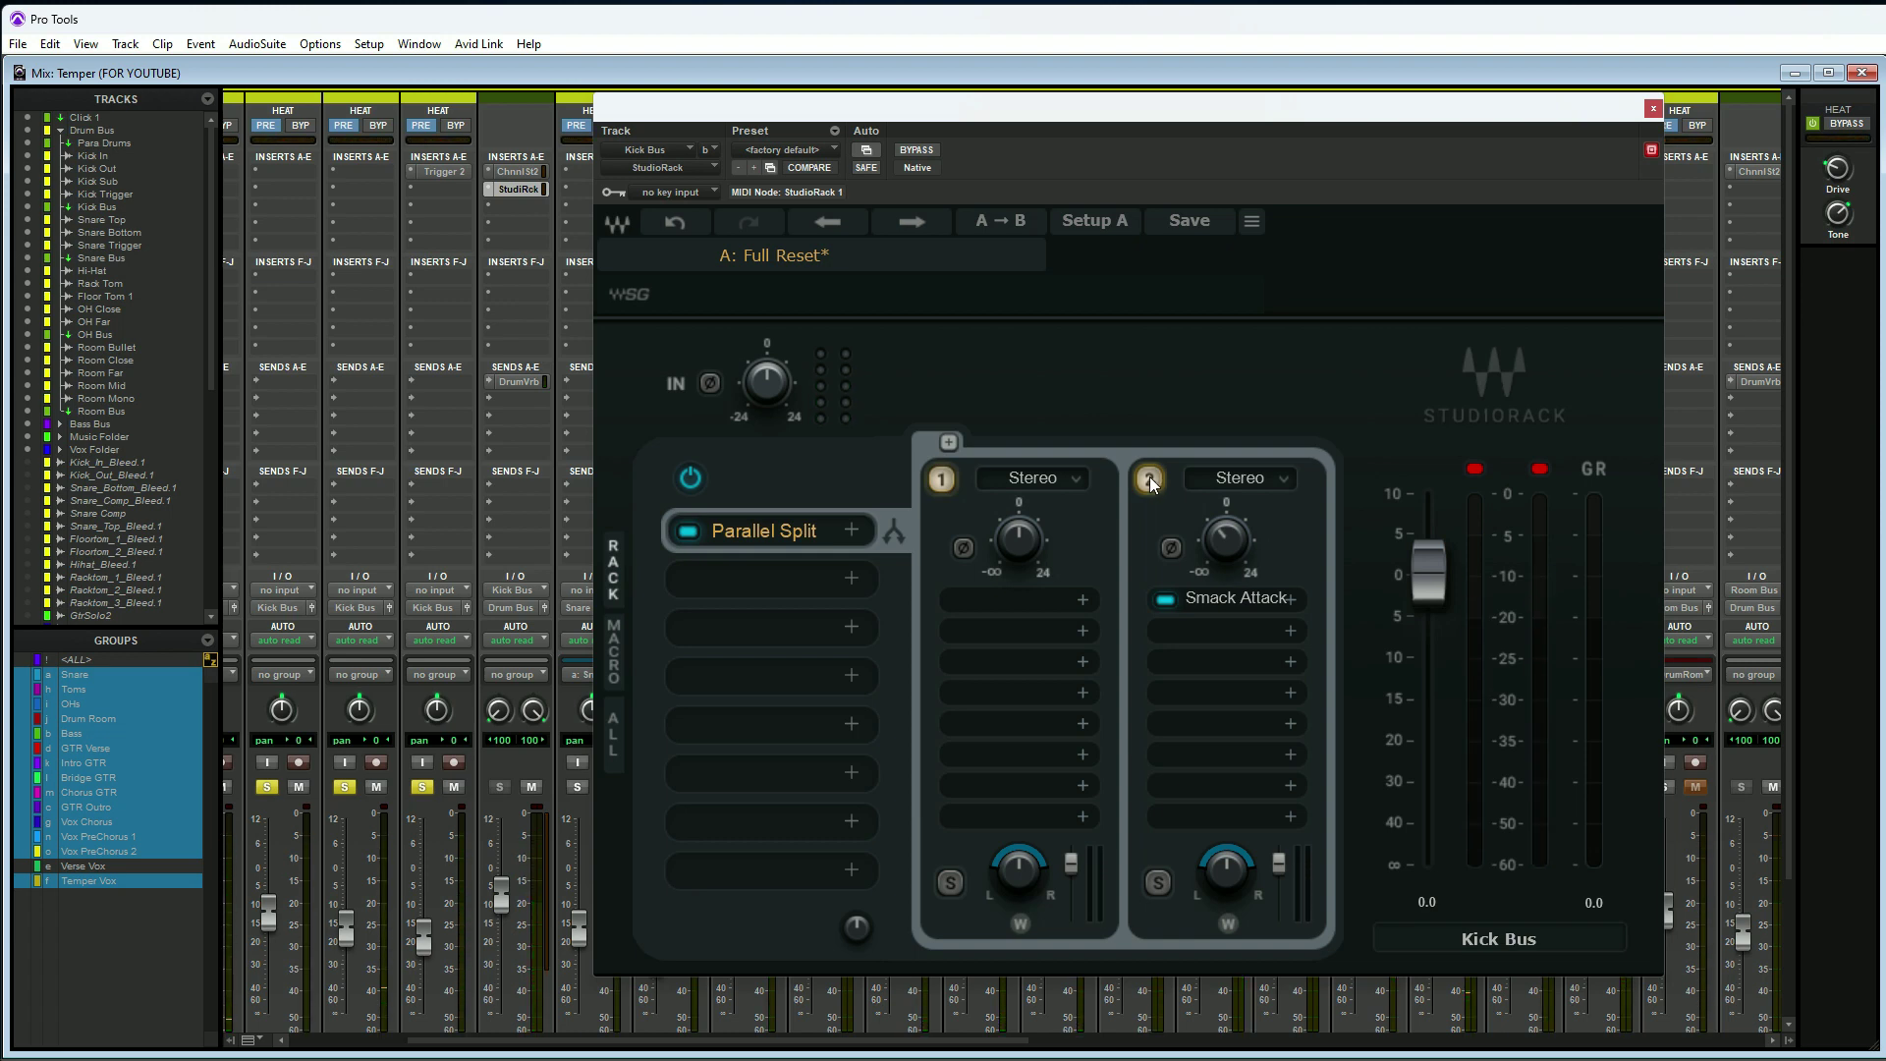